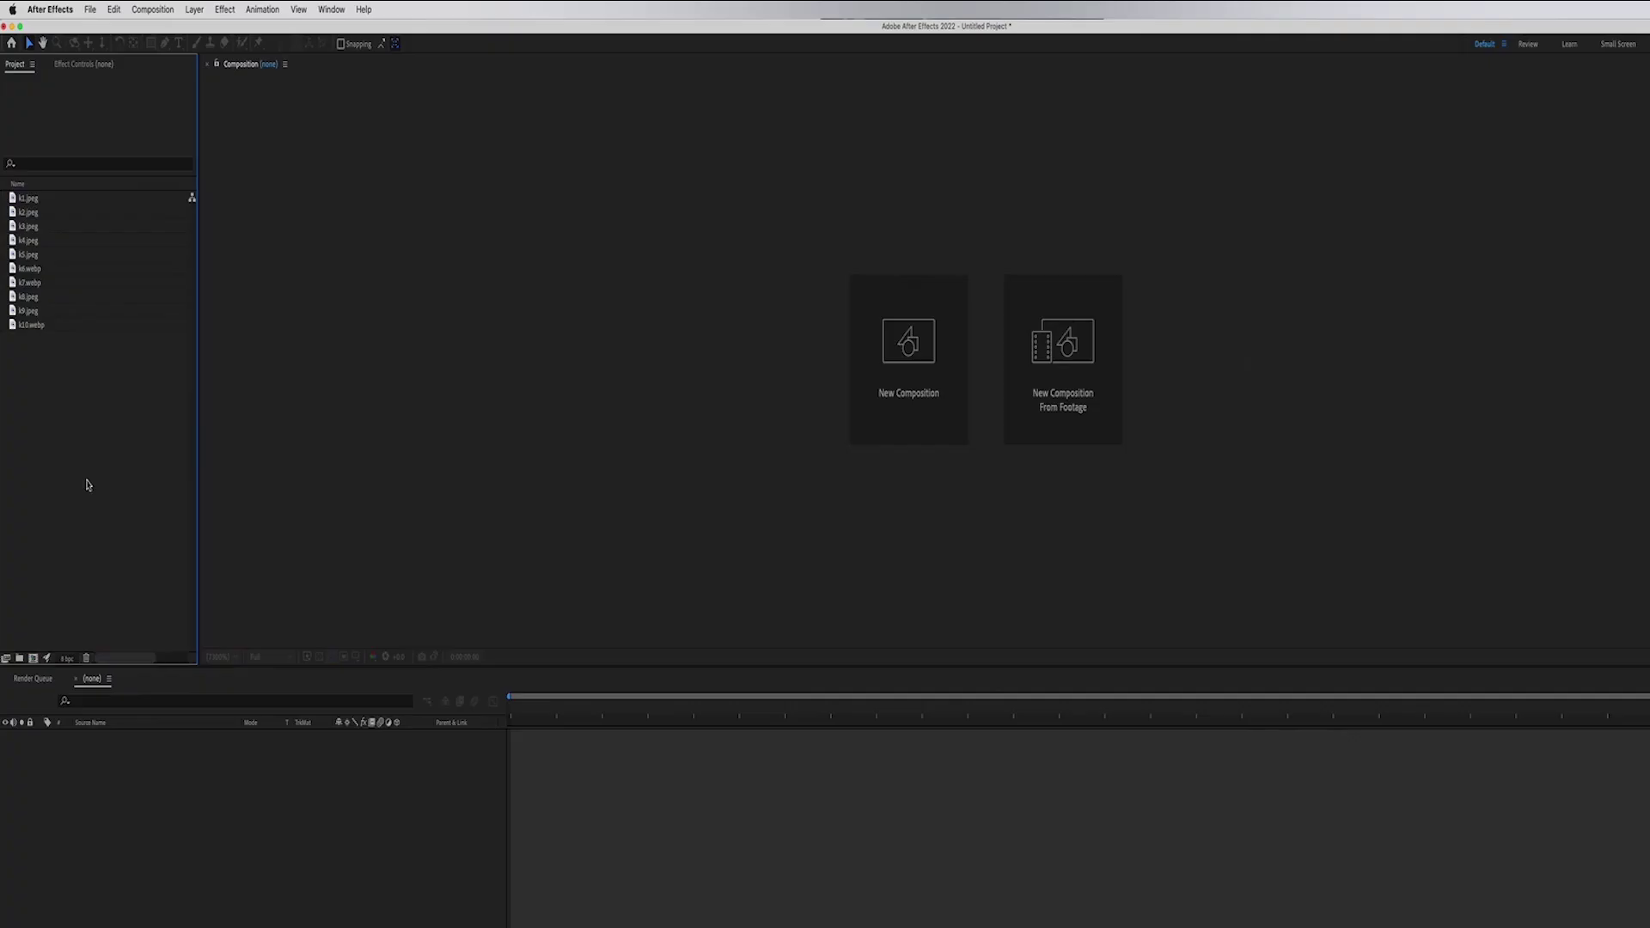
# Start a new composition from the Composition menu, bringing up Comp 1's 1920 × 1080 settings
pyautogui.click(156, 10)
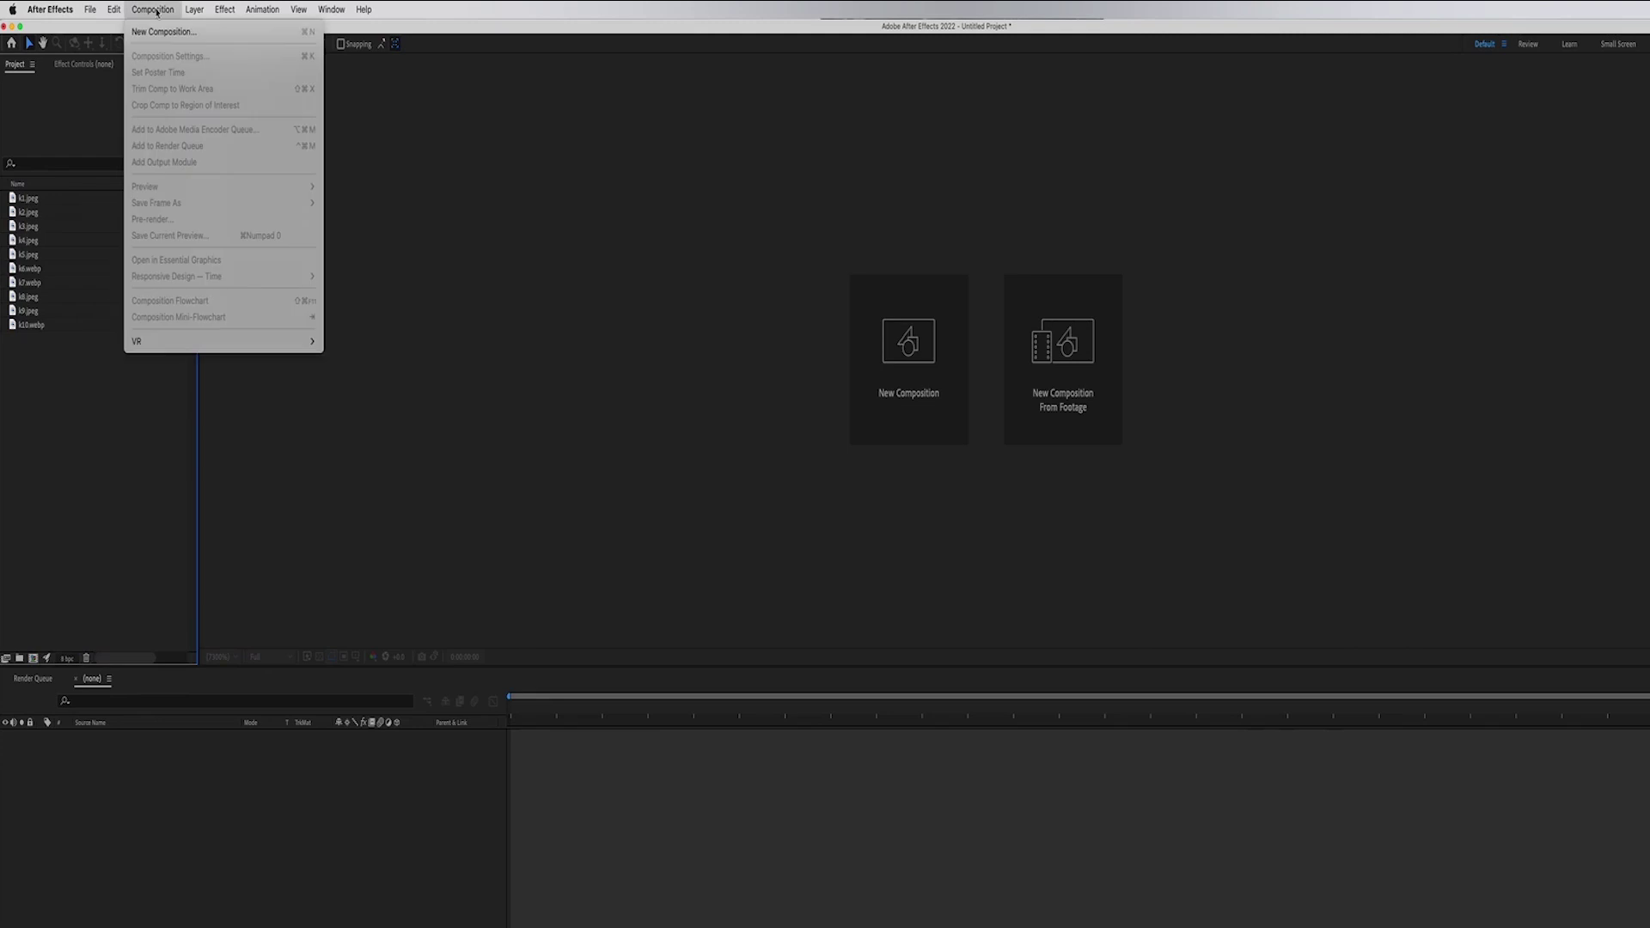
pyautogui.click(157, 32)
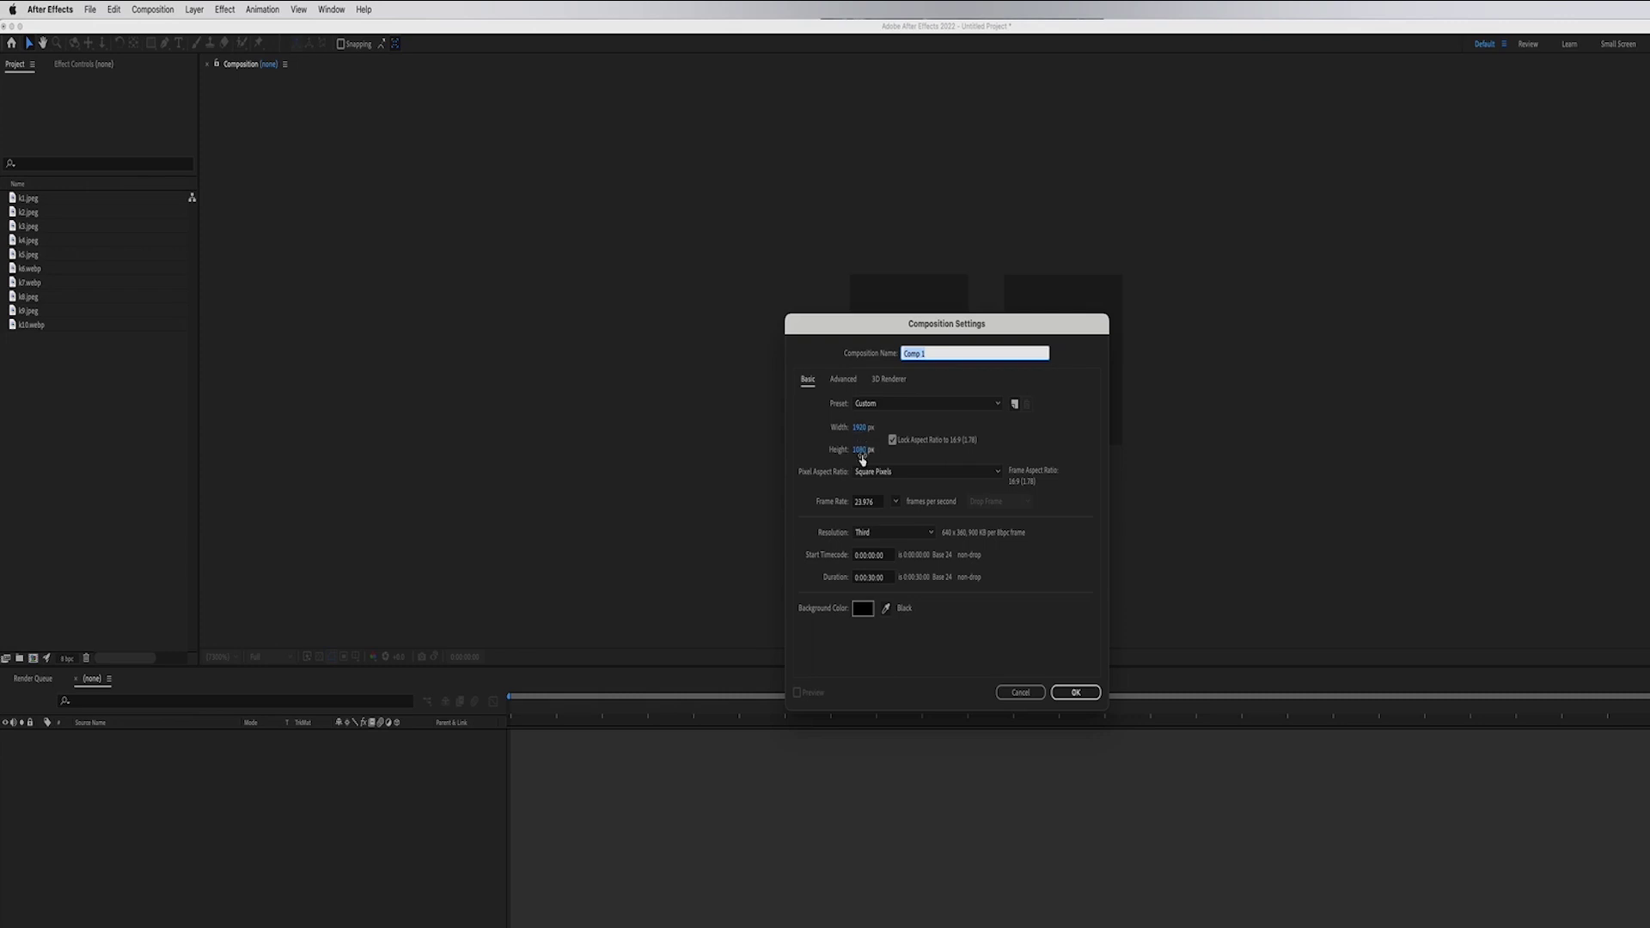
# Create Comp 1, then drag photos k1.jpeg through k10.webp into its timeline as layers
pyautogui.click(1077, 693)
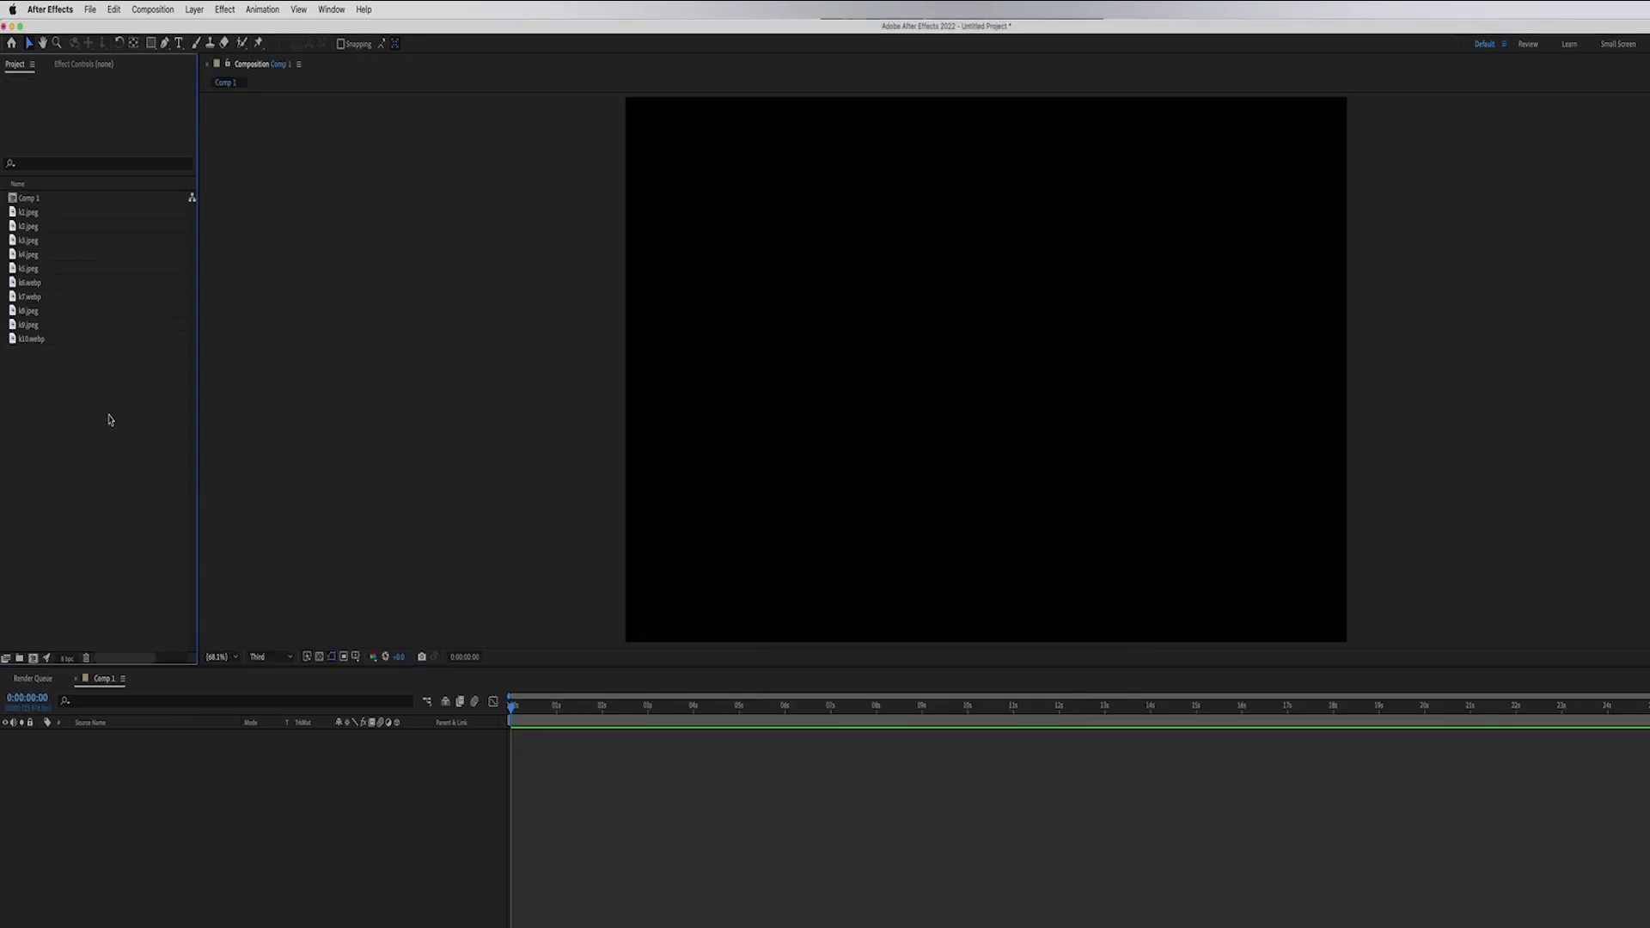
pyautogui.click(26, 212)
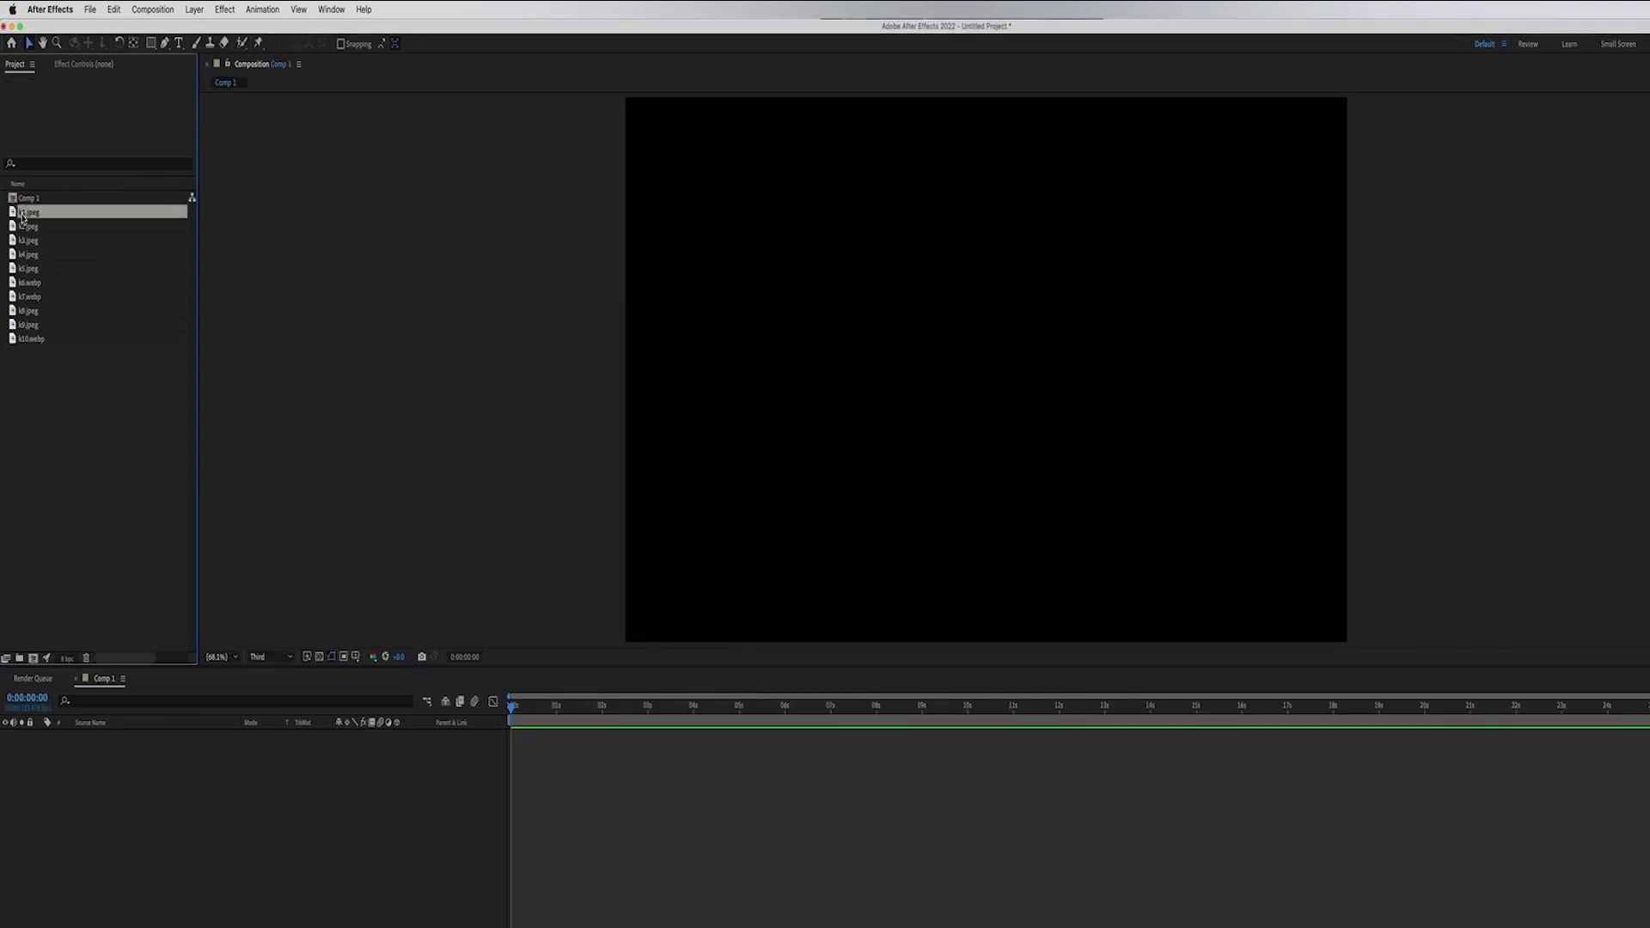
pyautogui.keyDown('shift'); pyautogui.click(26, 340); pyautogui.keyUp('shift')
pyautogui.moveTo(34, 213); pyautogui.dragTo(134, 778)
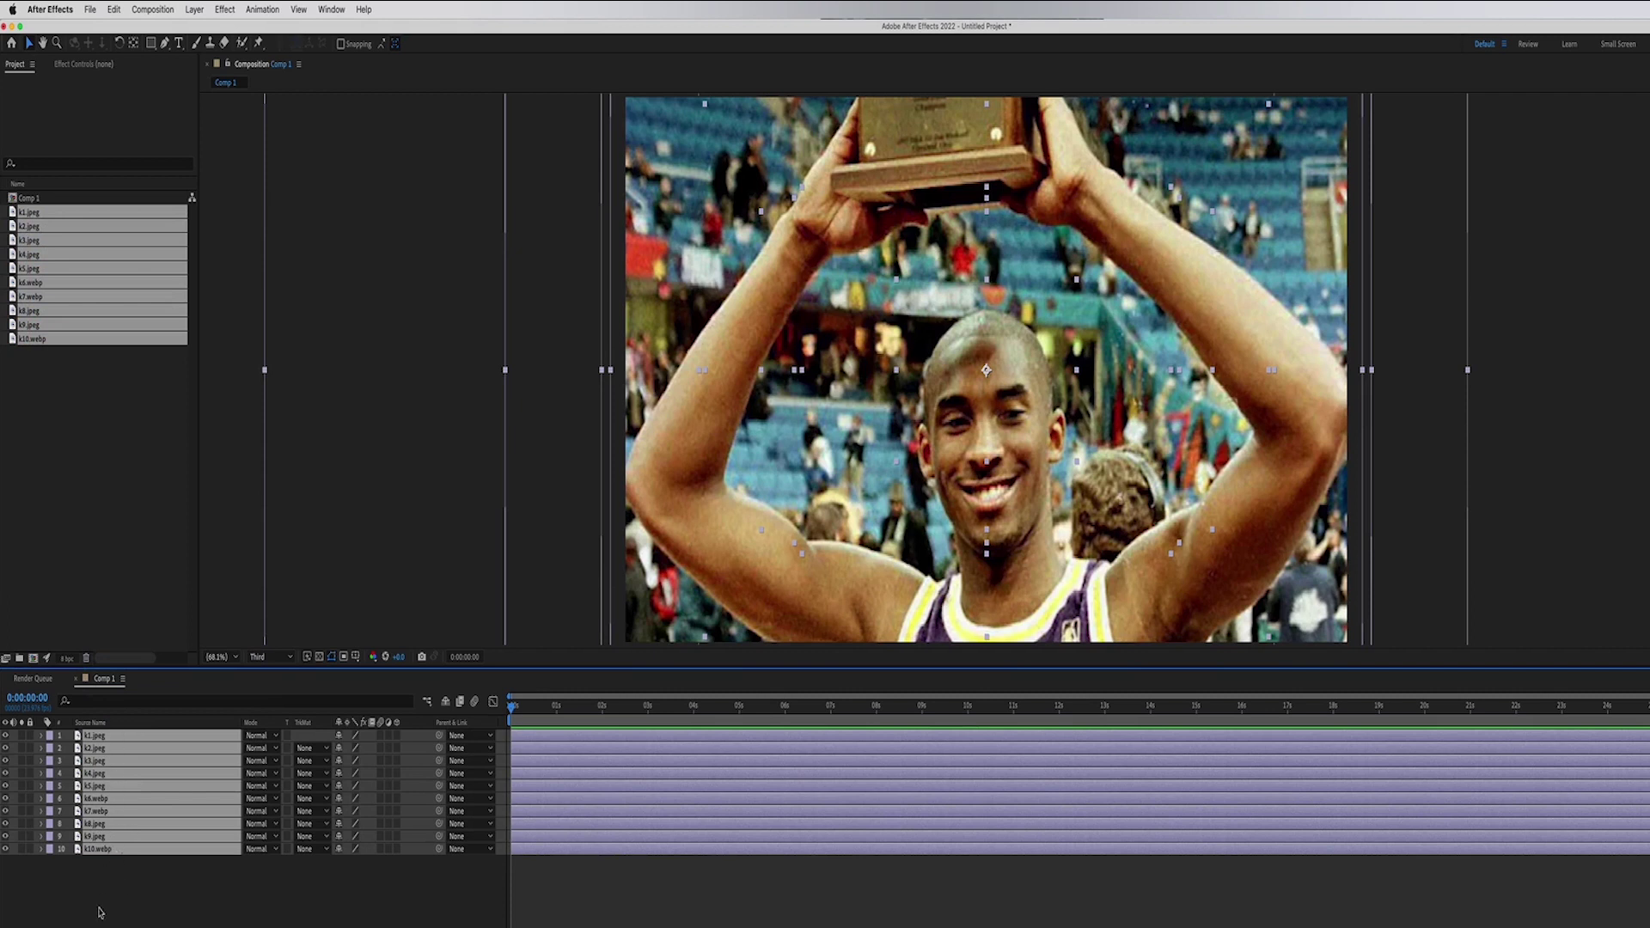
# Hide all layers, then show only k1.jpeg and shrink its Scale to 70%
pyautogui.click(7, 738)
pyautogui.click(49, 883)
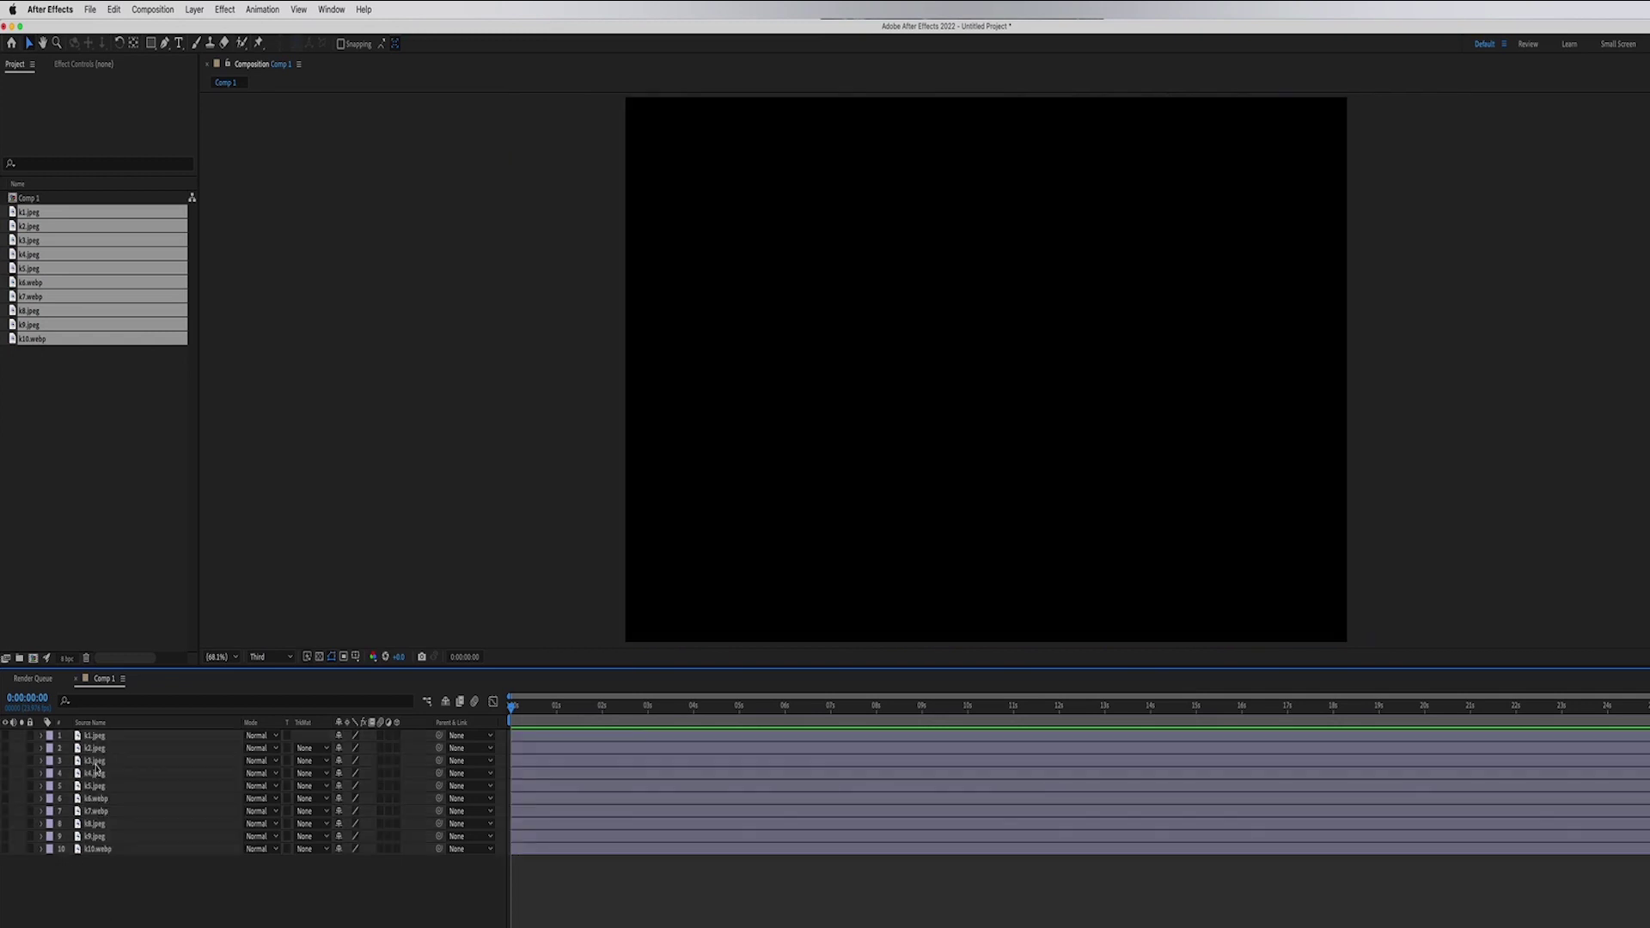
pyautogui.click(62, 737)
pyautogui.click(6, 737)
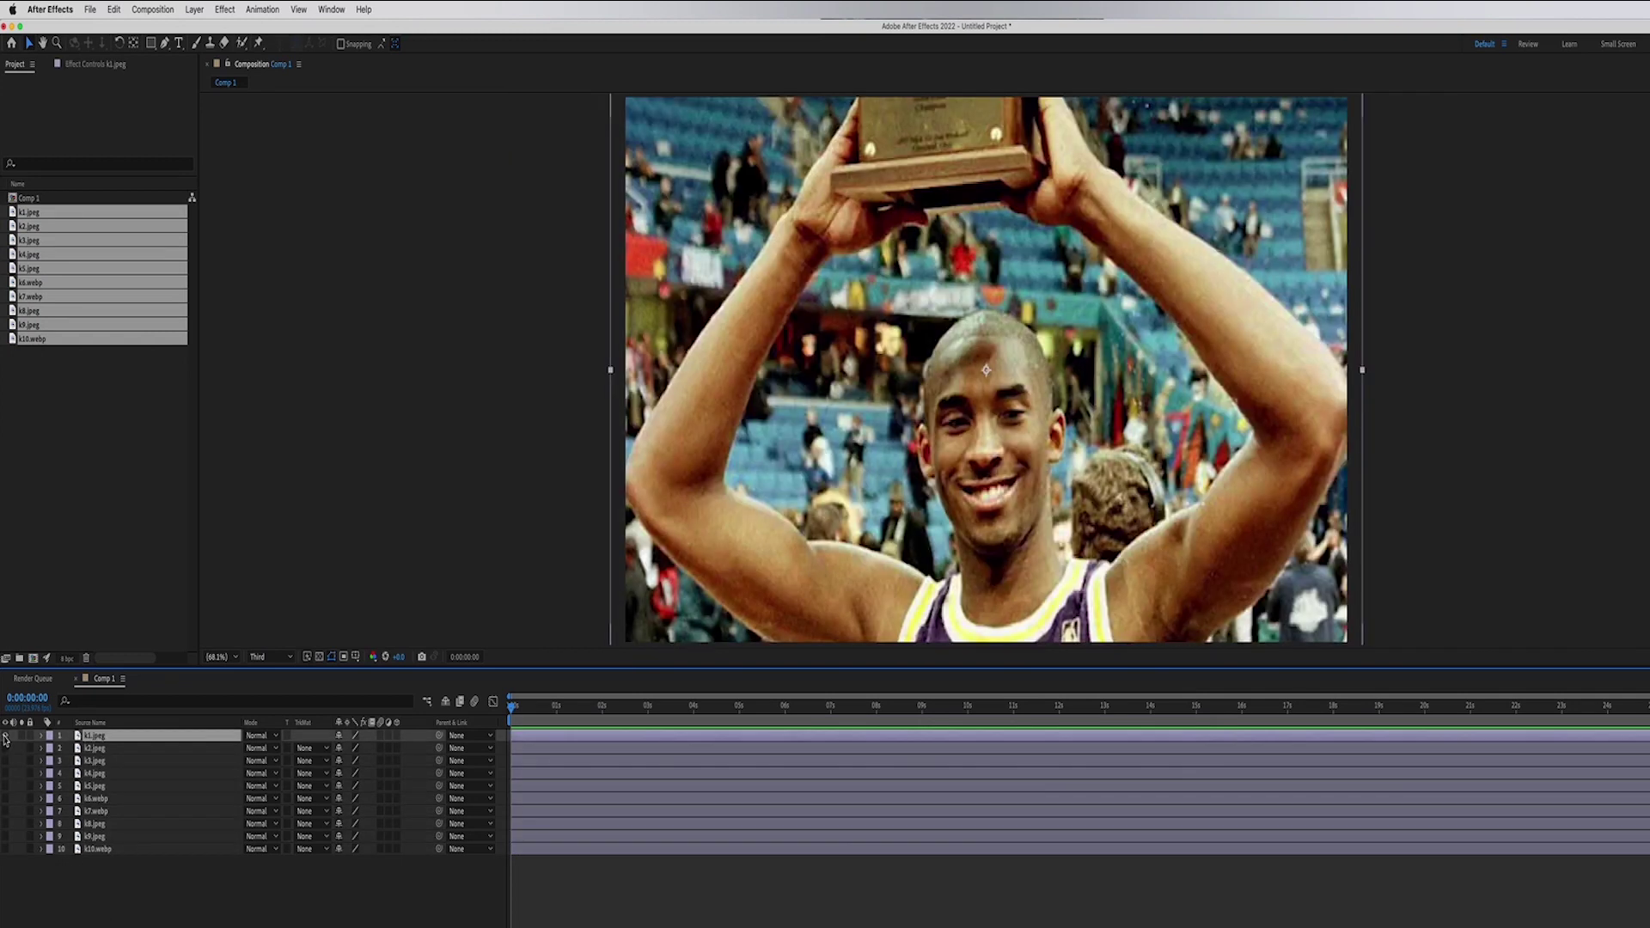
pyautogui.press('s')
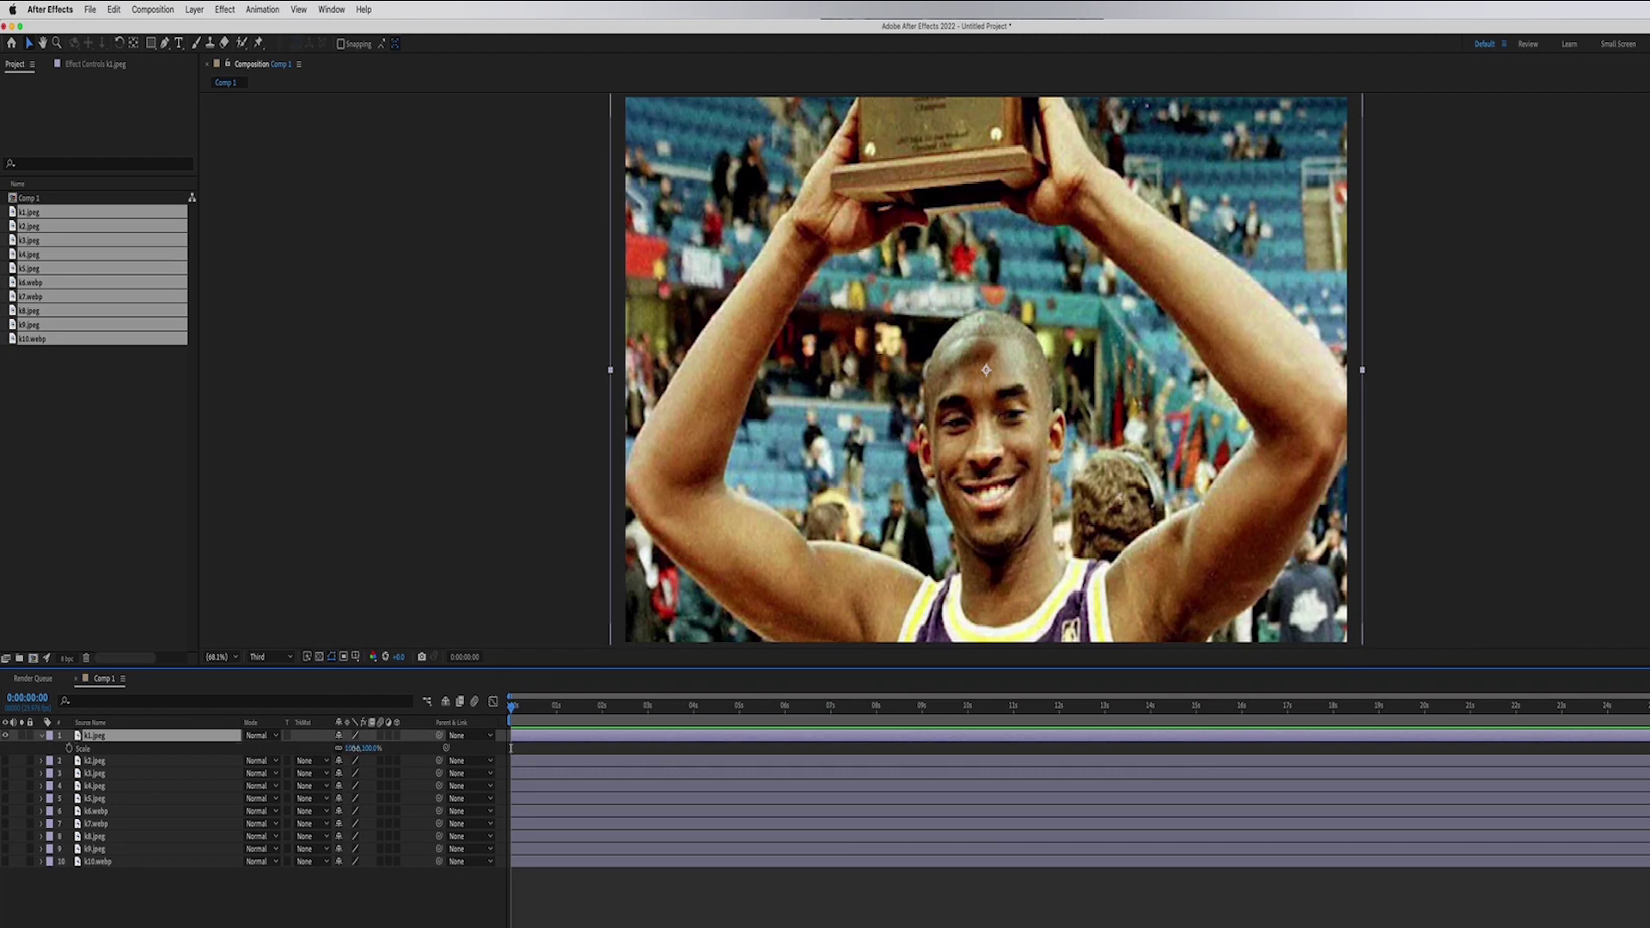
pyautogui.moveTo(357, 748); pyautogui.dragTo(331, 748)
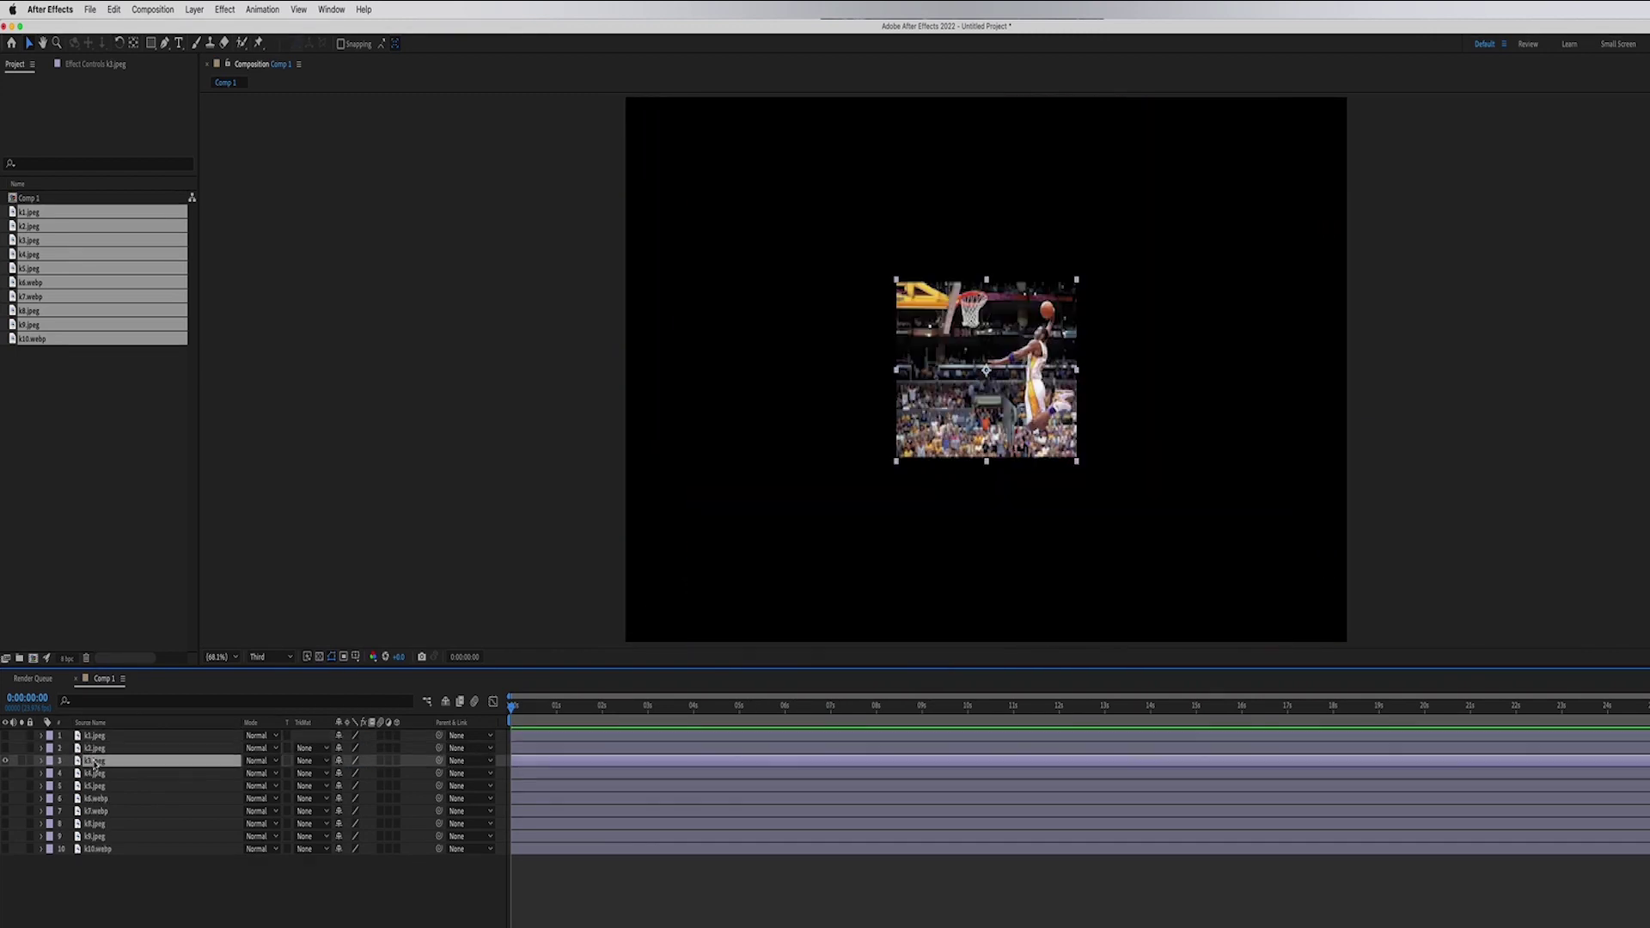
# Adjust another photo's scale to fit the frame and hide k10.webp again
pyautogui.moveTo(335, 800); pyautogui.dragTo(346, 804)
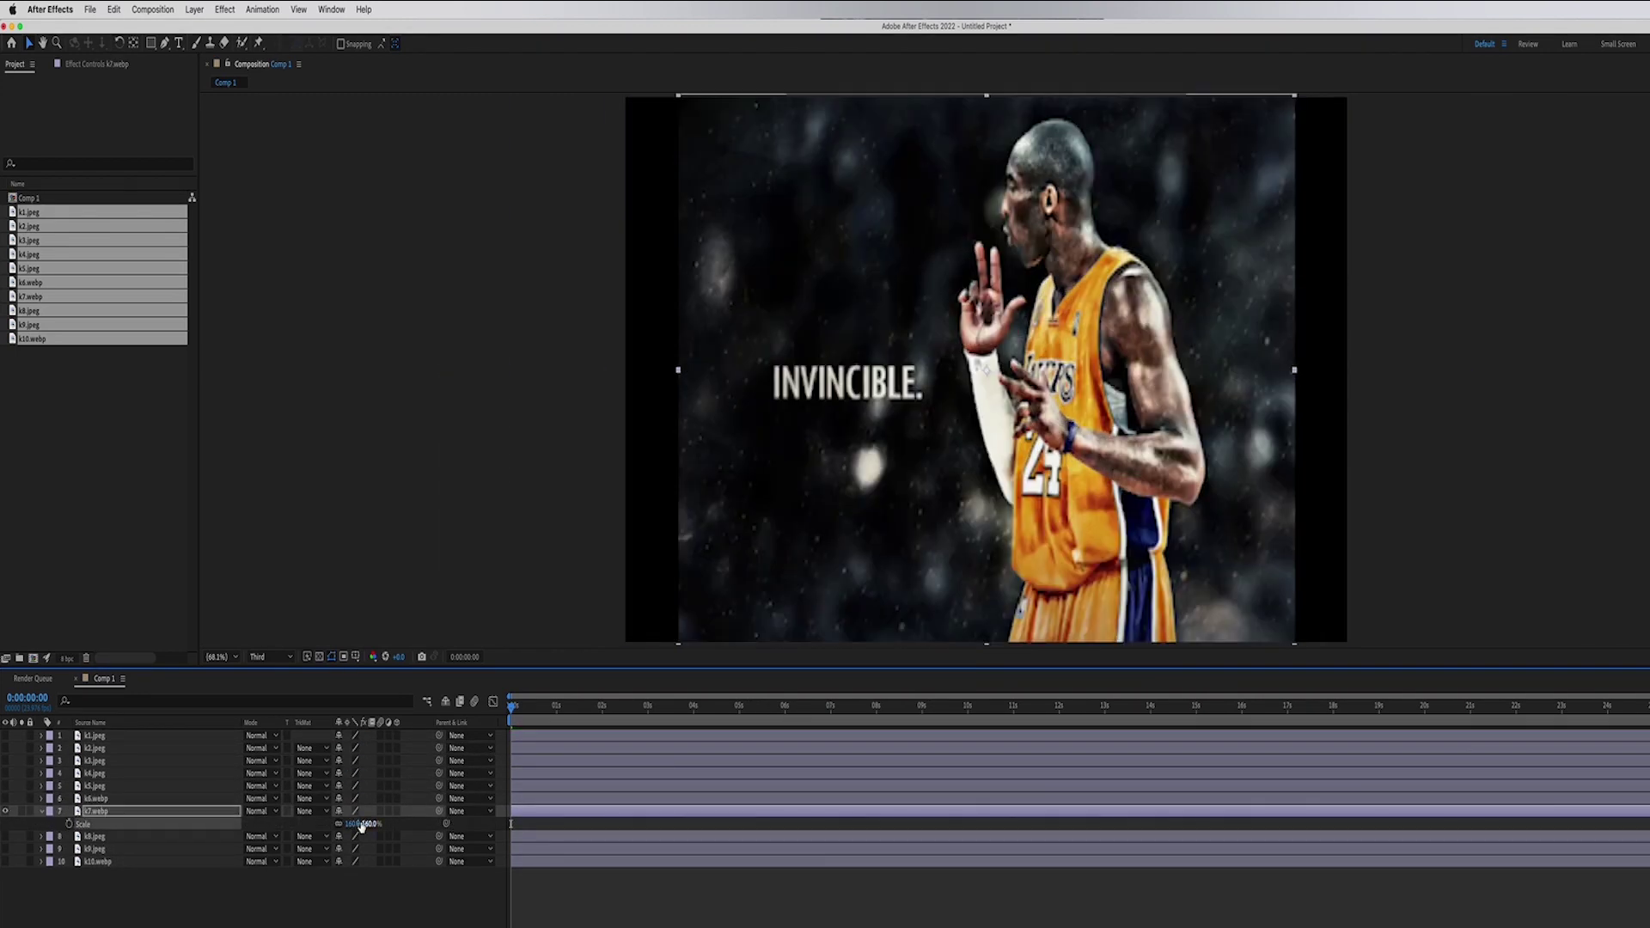
pyautogui.click(96, 849)
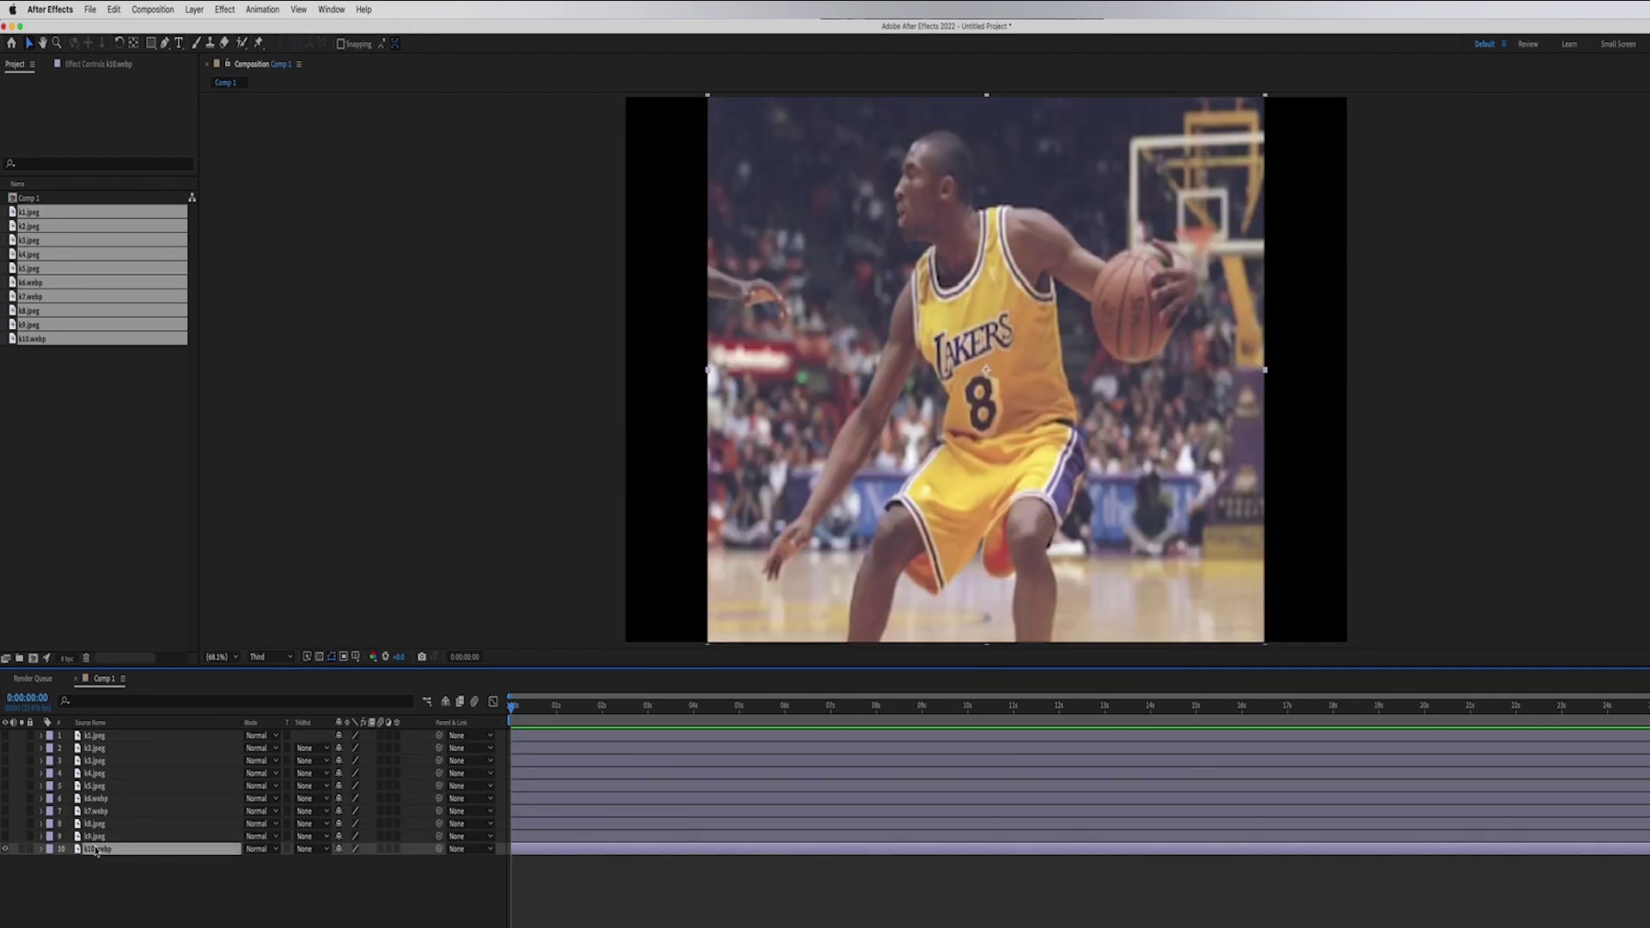
pyautogui.click(4, 849)
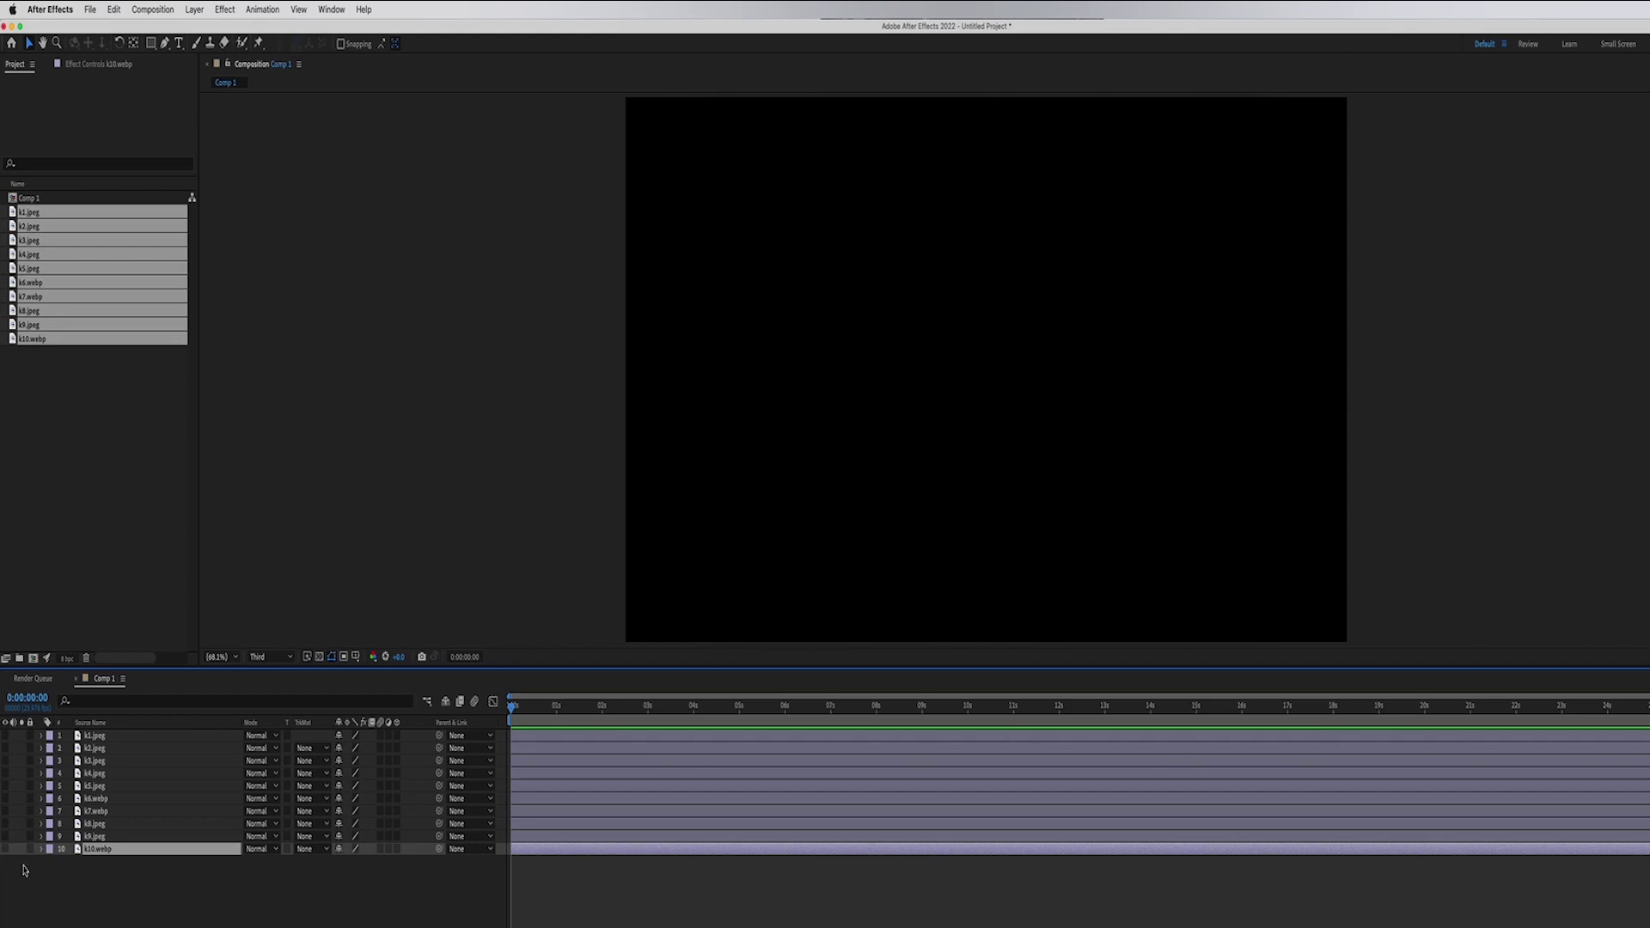
# Show all ten layers, trim them to end at the playhead with Alt+], step back a frame, and reveal Position
pyautogui.keyDown('shift'); pyautogui.click(90, 741); pyautogui.keyUp('shift')
pyautogui.moveTo(4, 735); pyautogui.dragTo(4, 849)
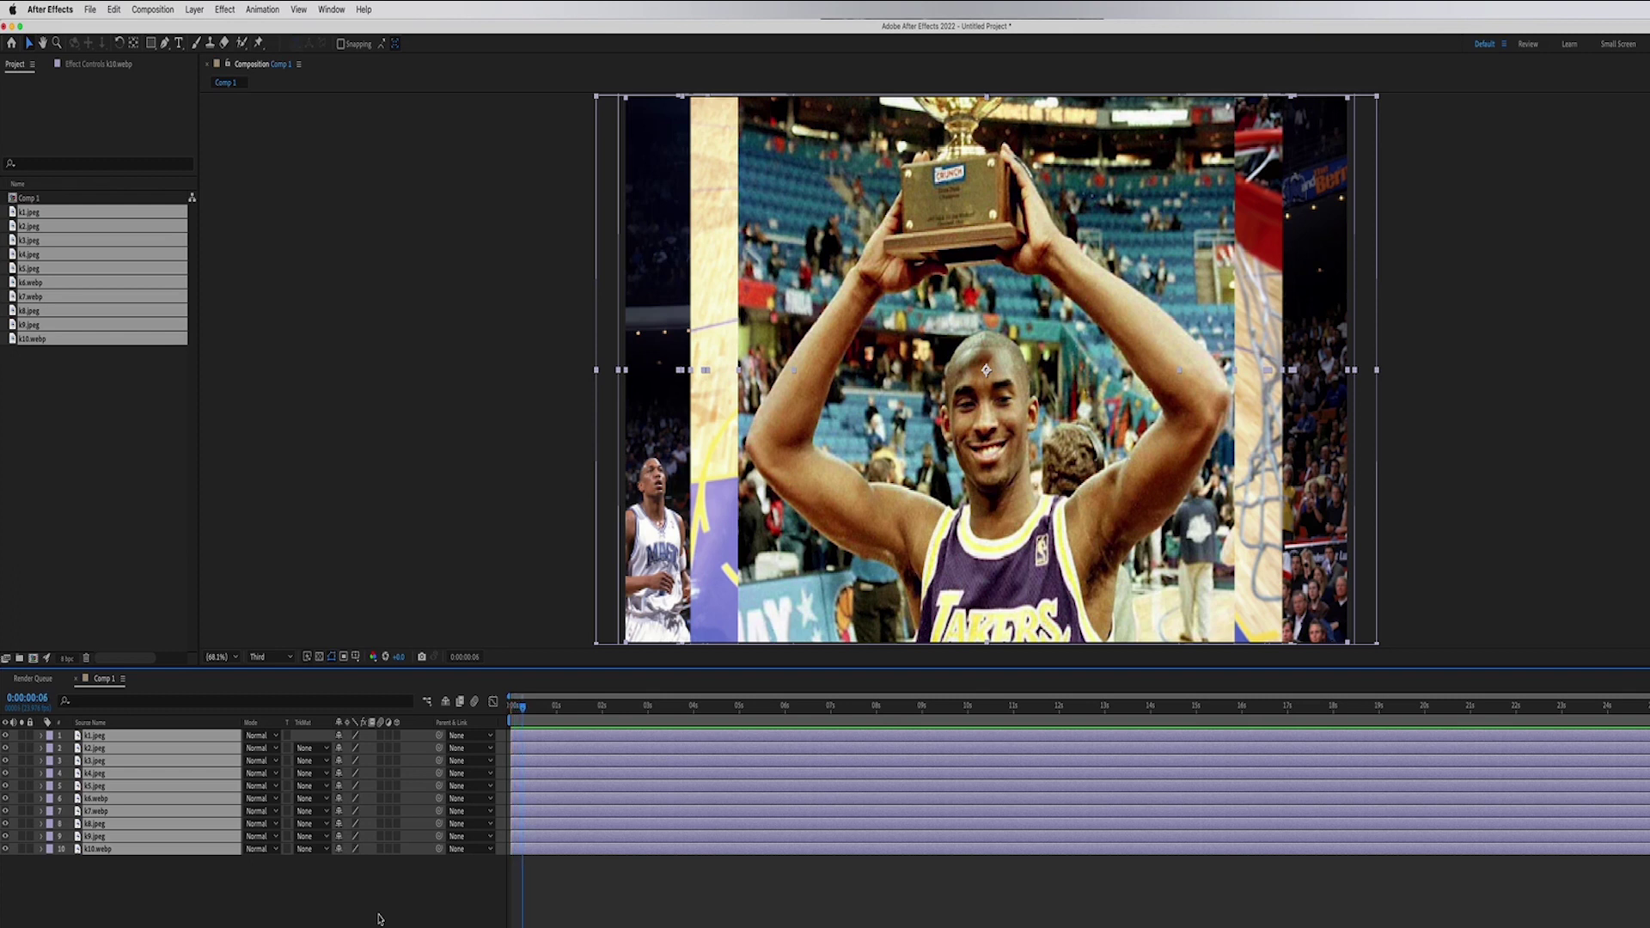
pyautogui.hotkey('alt', ']')
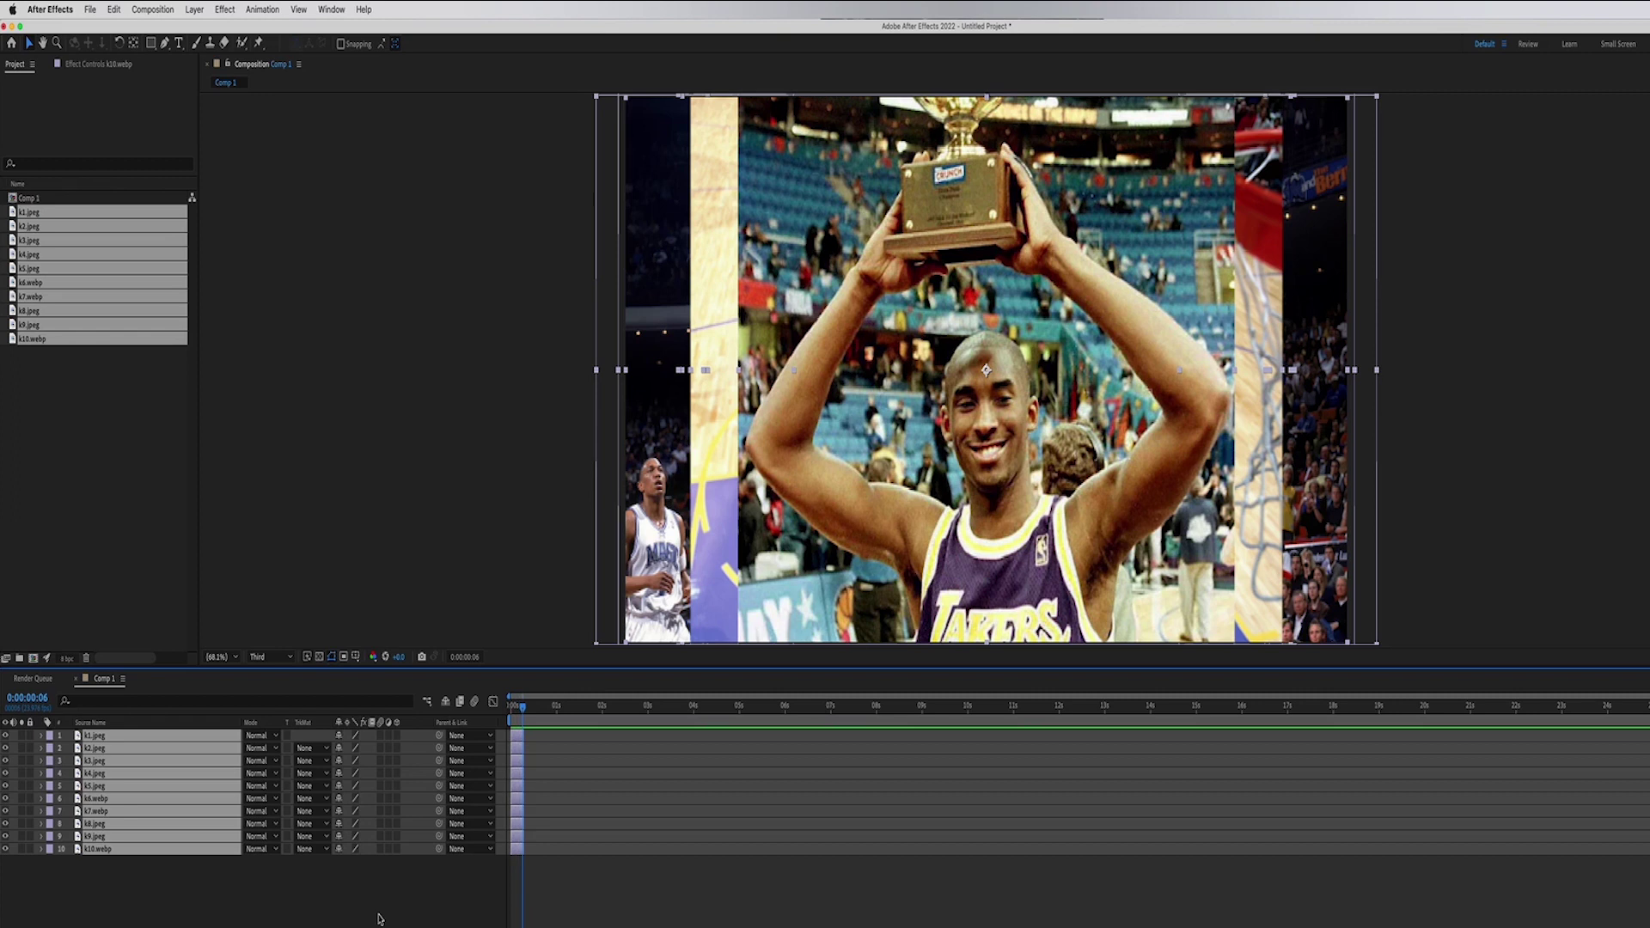
pyautogui.press('pageup')
pyautogui.press('p')
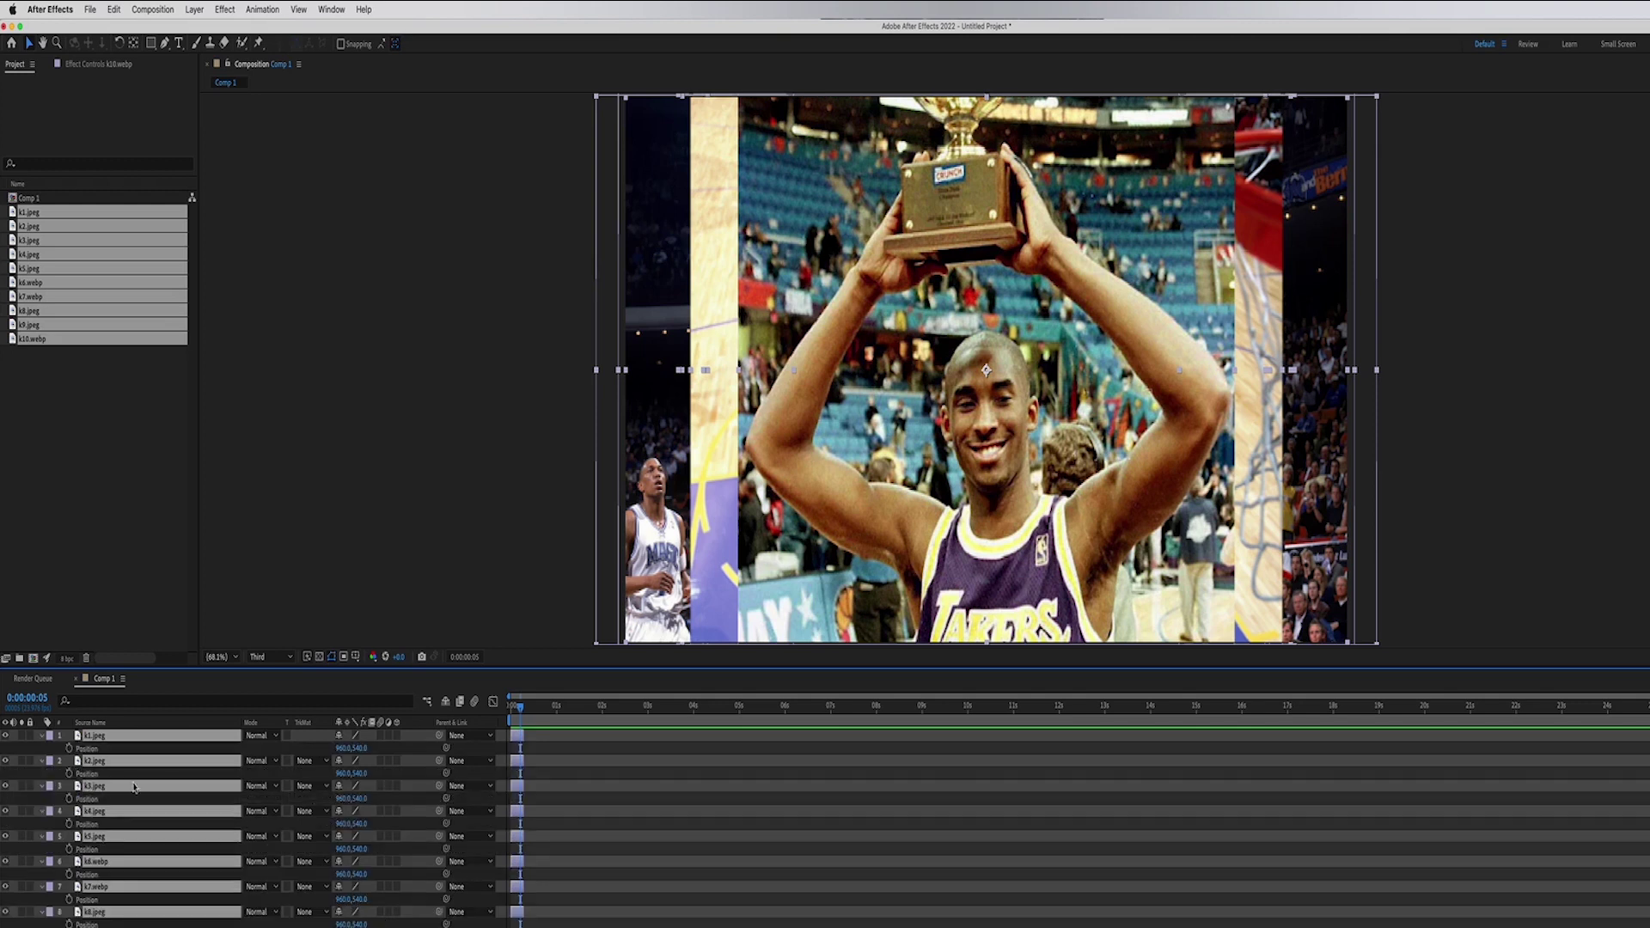
# Keyframe Position at frame 5, move the photos above the frame at 0:00, and select those start keyframes
pyautogui.click(68, 749)
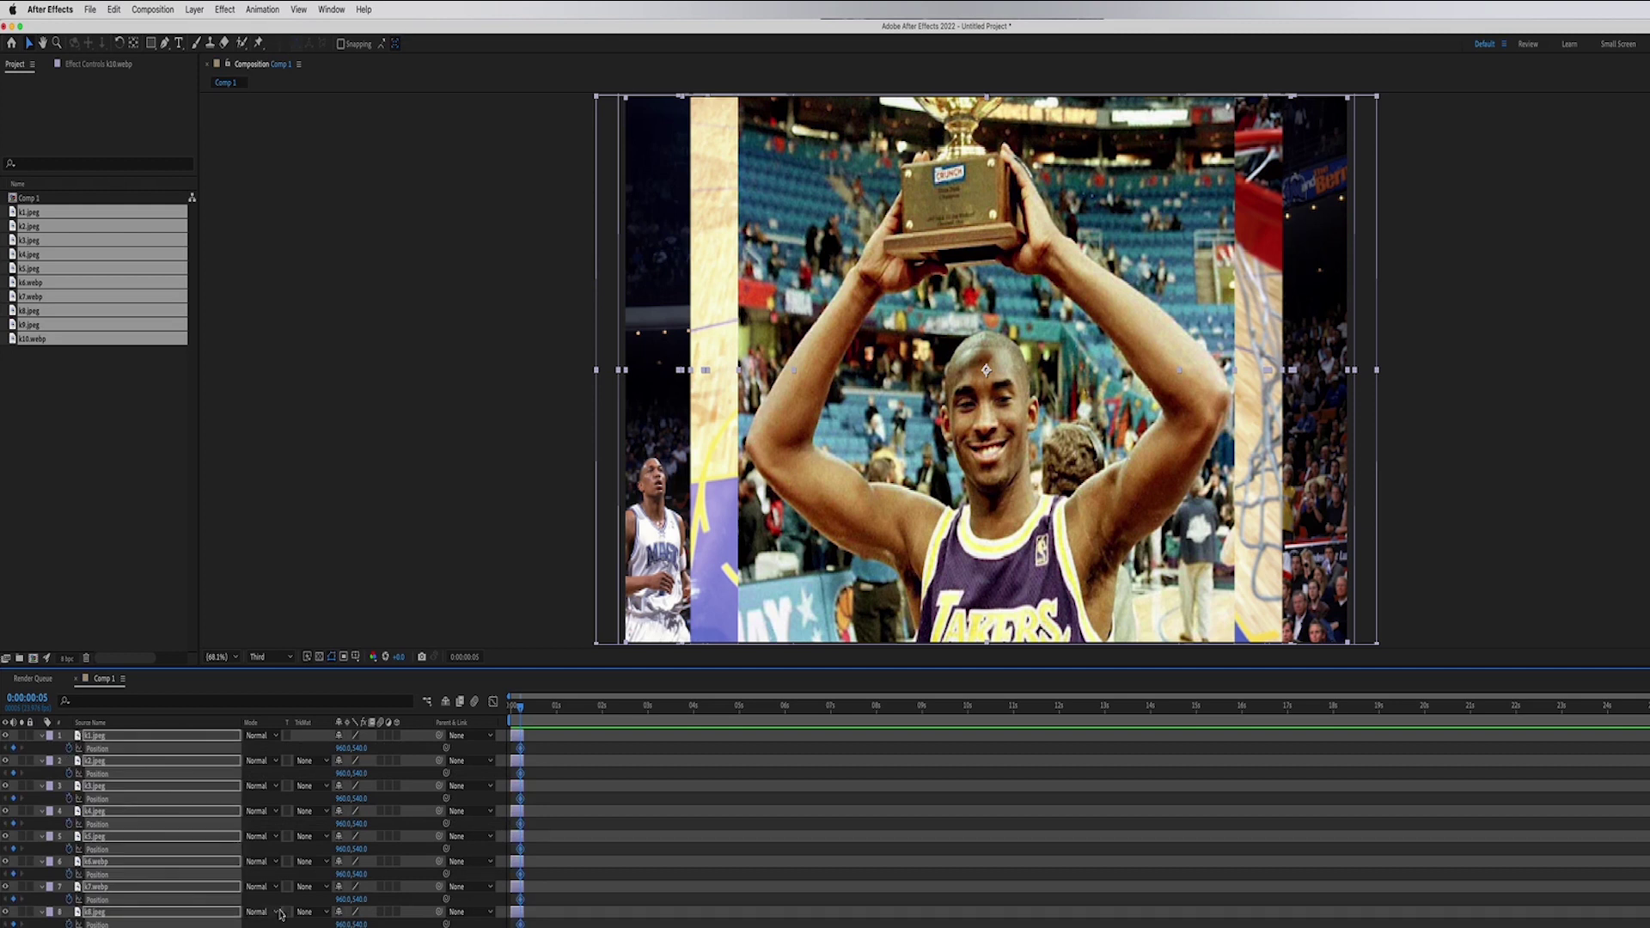
pyautogui.click(509, 709)
pyautogui.moveTo(996, 480); pyautogui.dragTo(1001, 169)
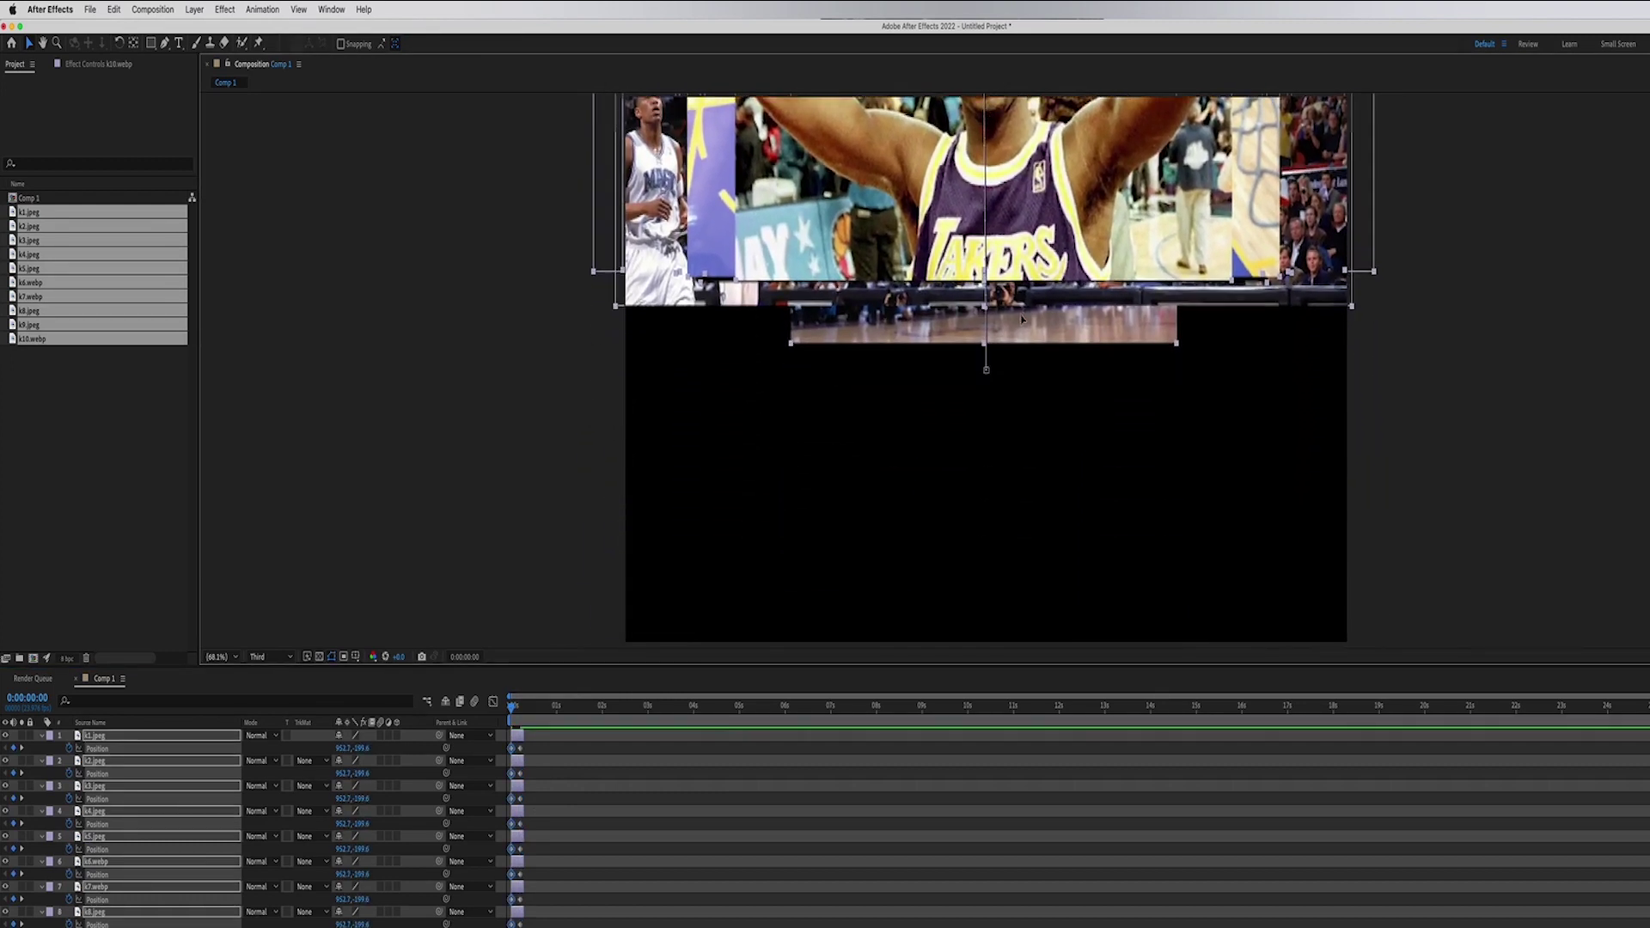
pyautogui.moveTo(1022, 318); pyautogui.dragTo(1013, 34)
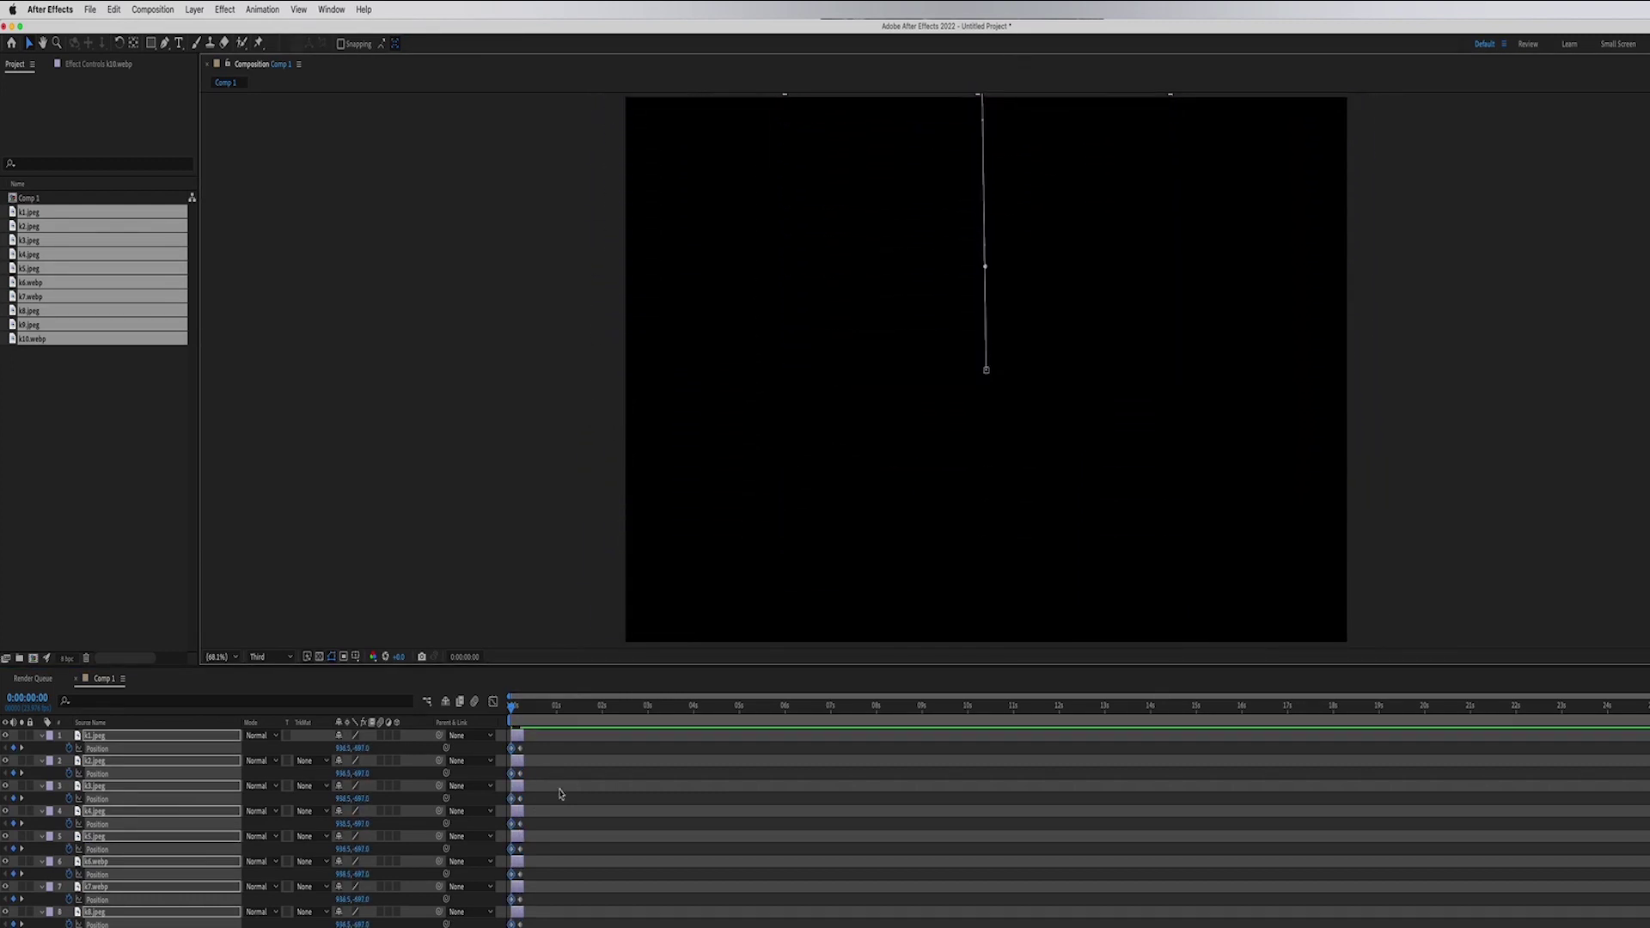
pyautogui.moveTo(537, 747); pyautogui.dragTo(503, 926)
# Apply Easy Ease to the starting Position keyframes and enable motion blur on all photo layers
pyautogui.rightClick(515, 924)
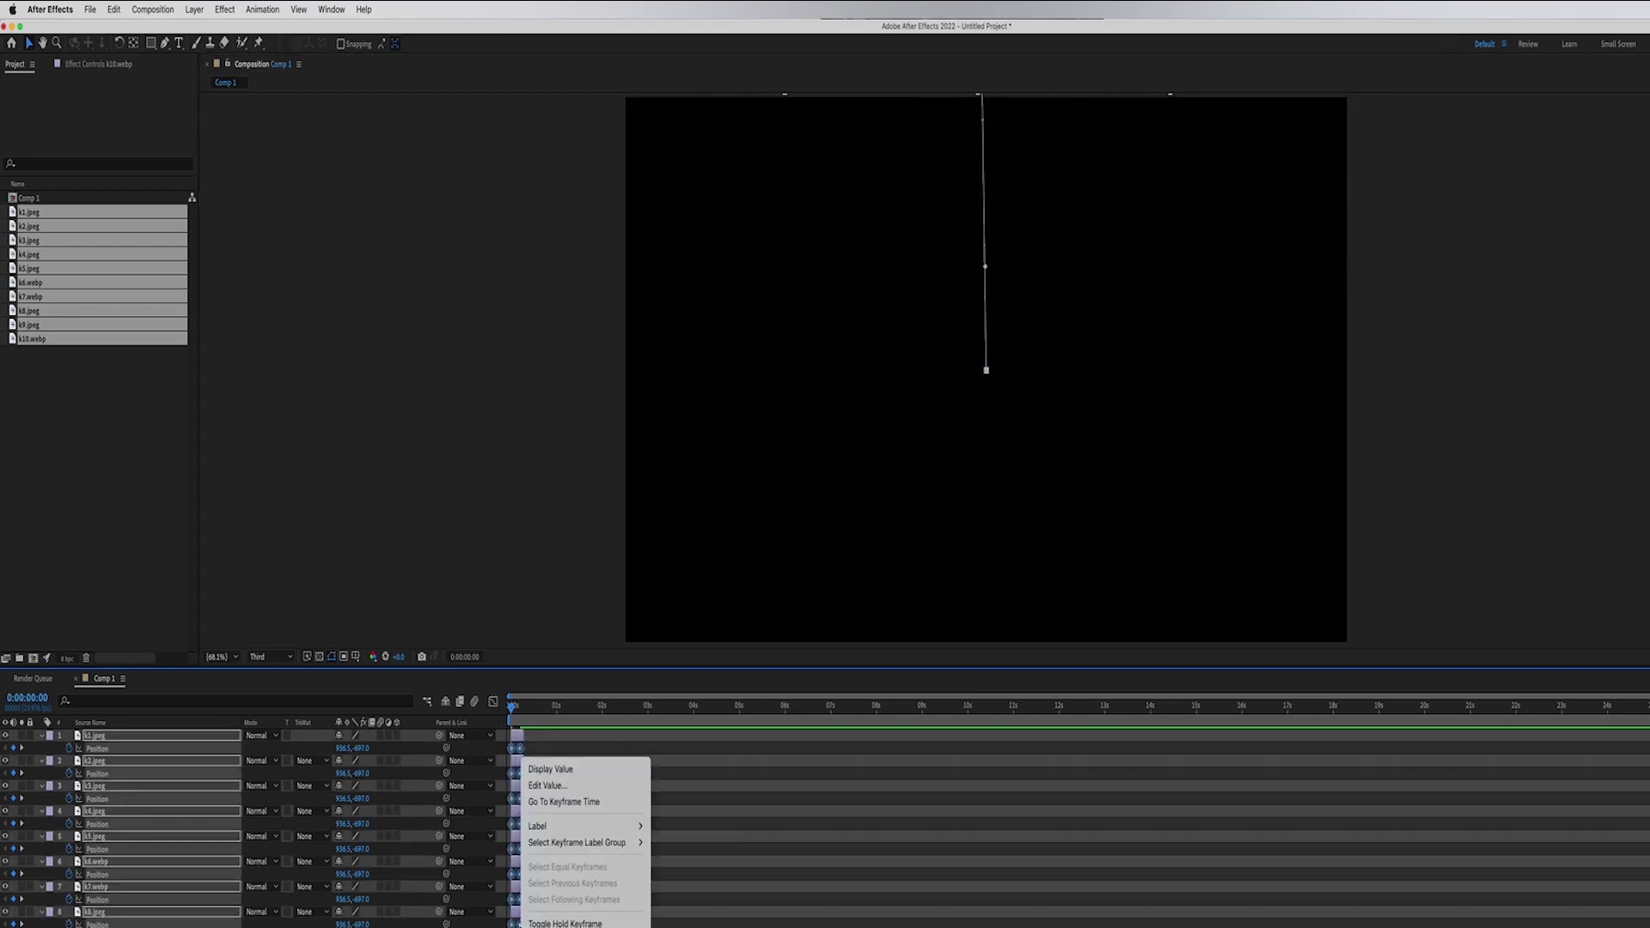
pyautogui.moveTo(584, 926)
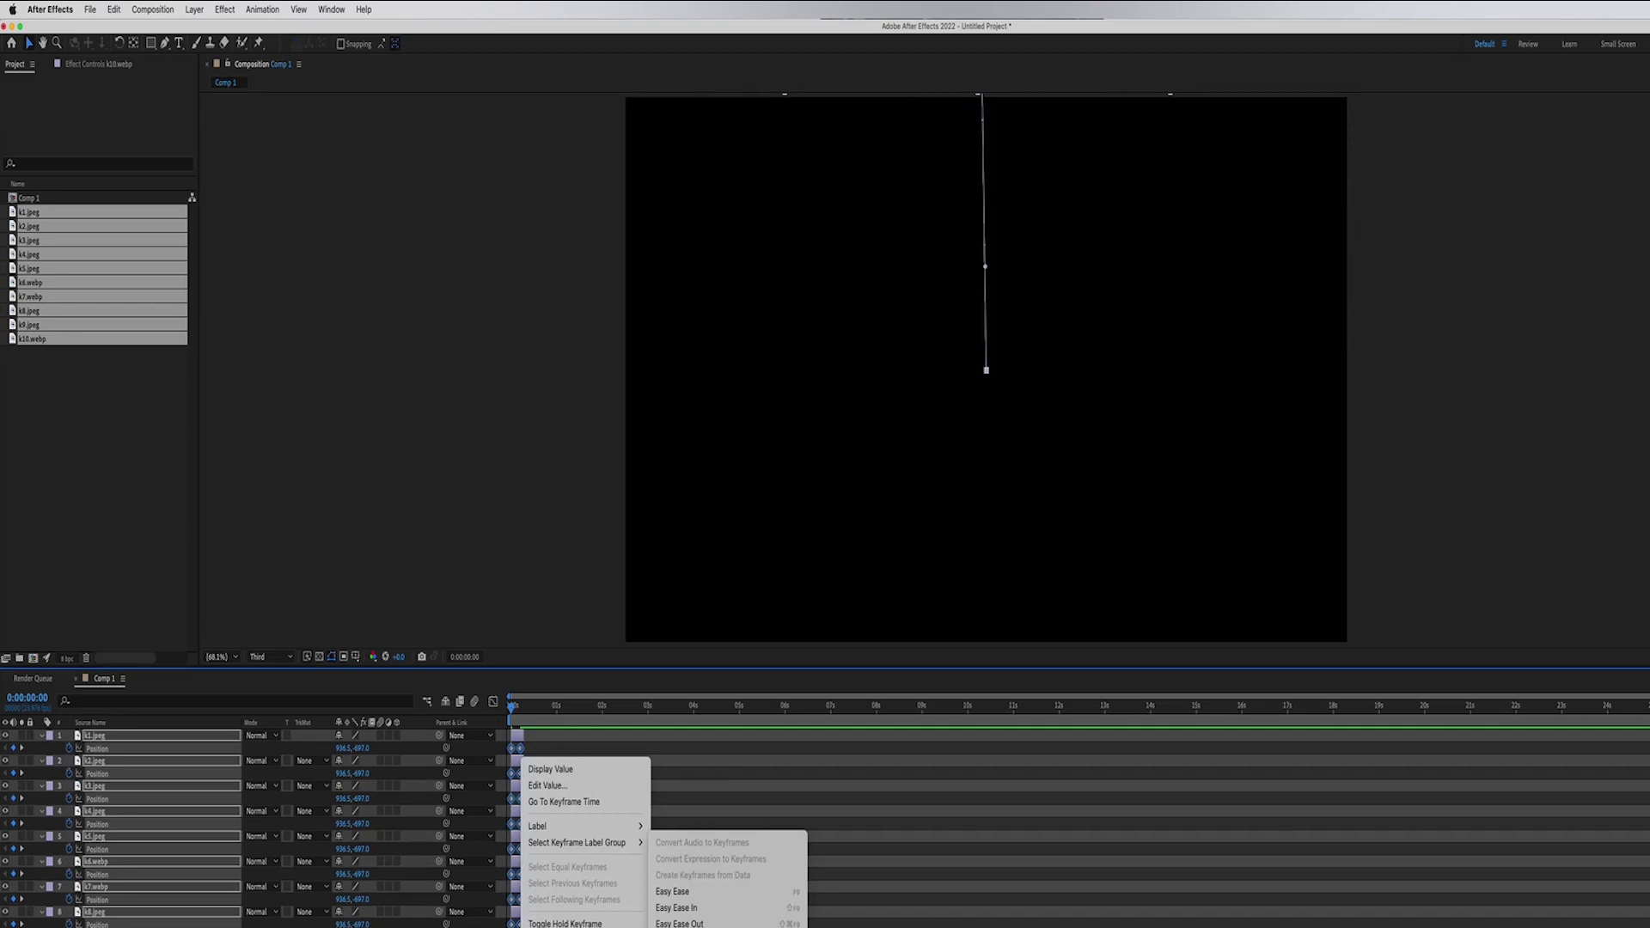
pyautogui.click(672, 893)
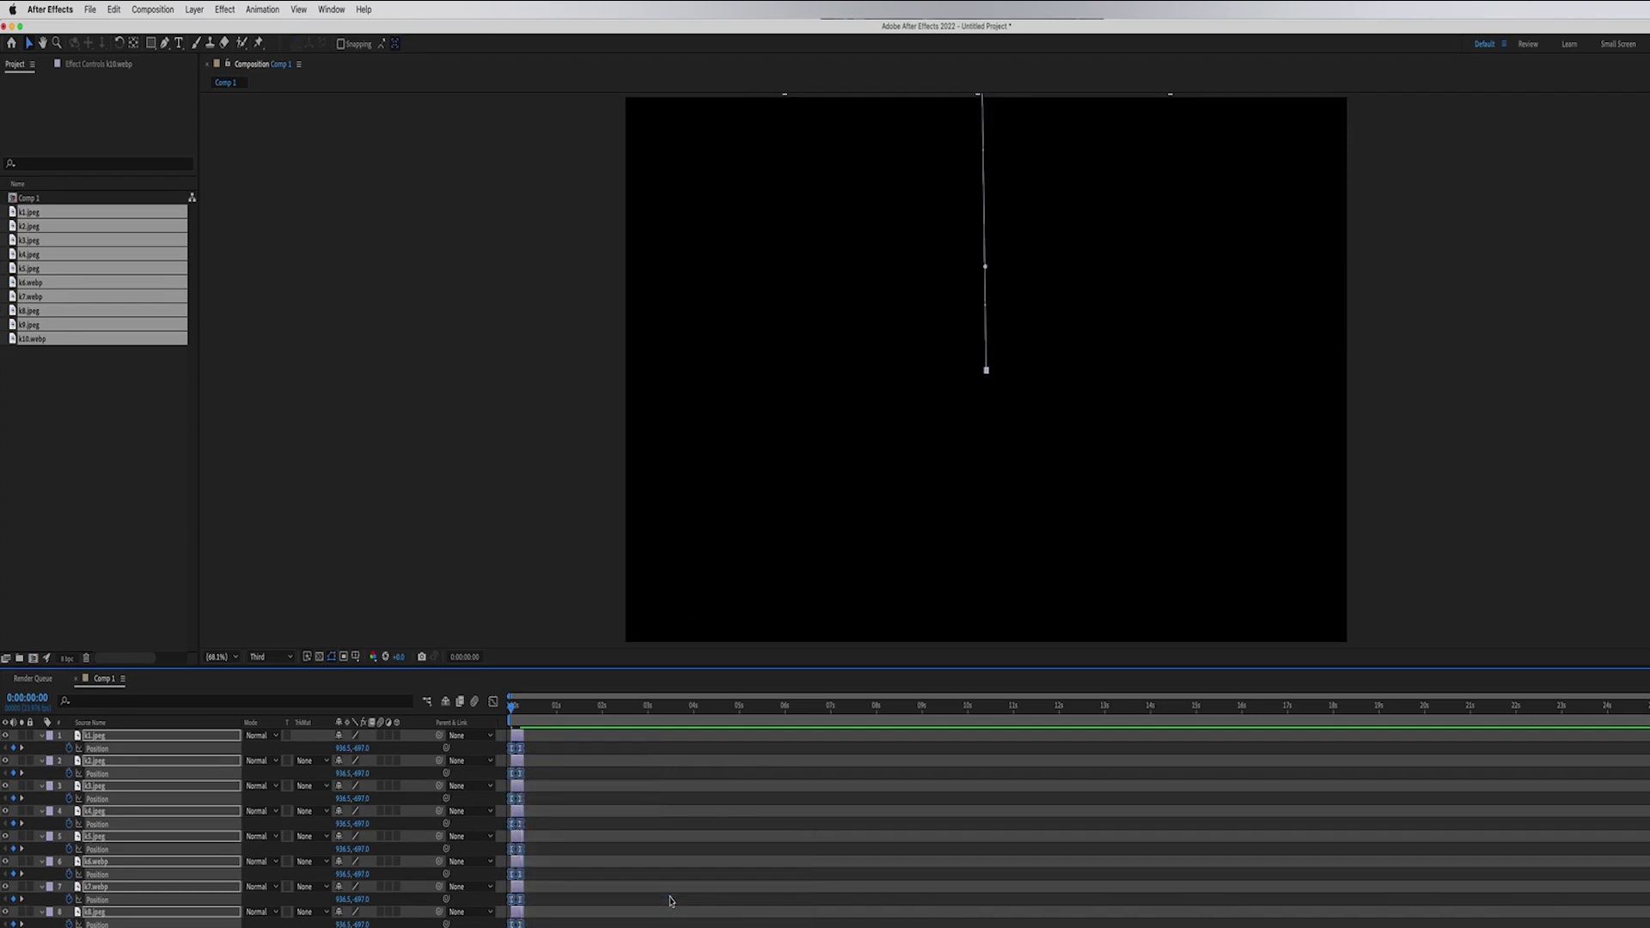
pyautogui.click(381, 737)
# Stagger the ten layers with Keyframe Assistant > Sequence Layers, with Overlap enabled
pyautogui.rightClick(515, 762)
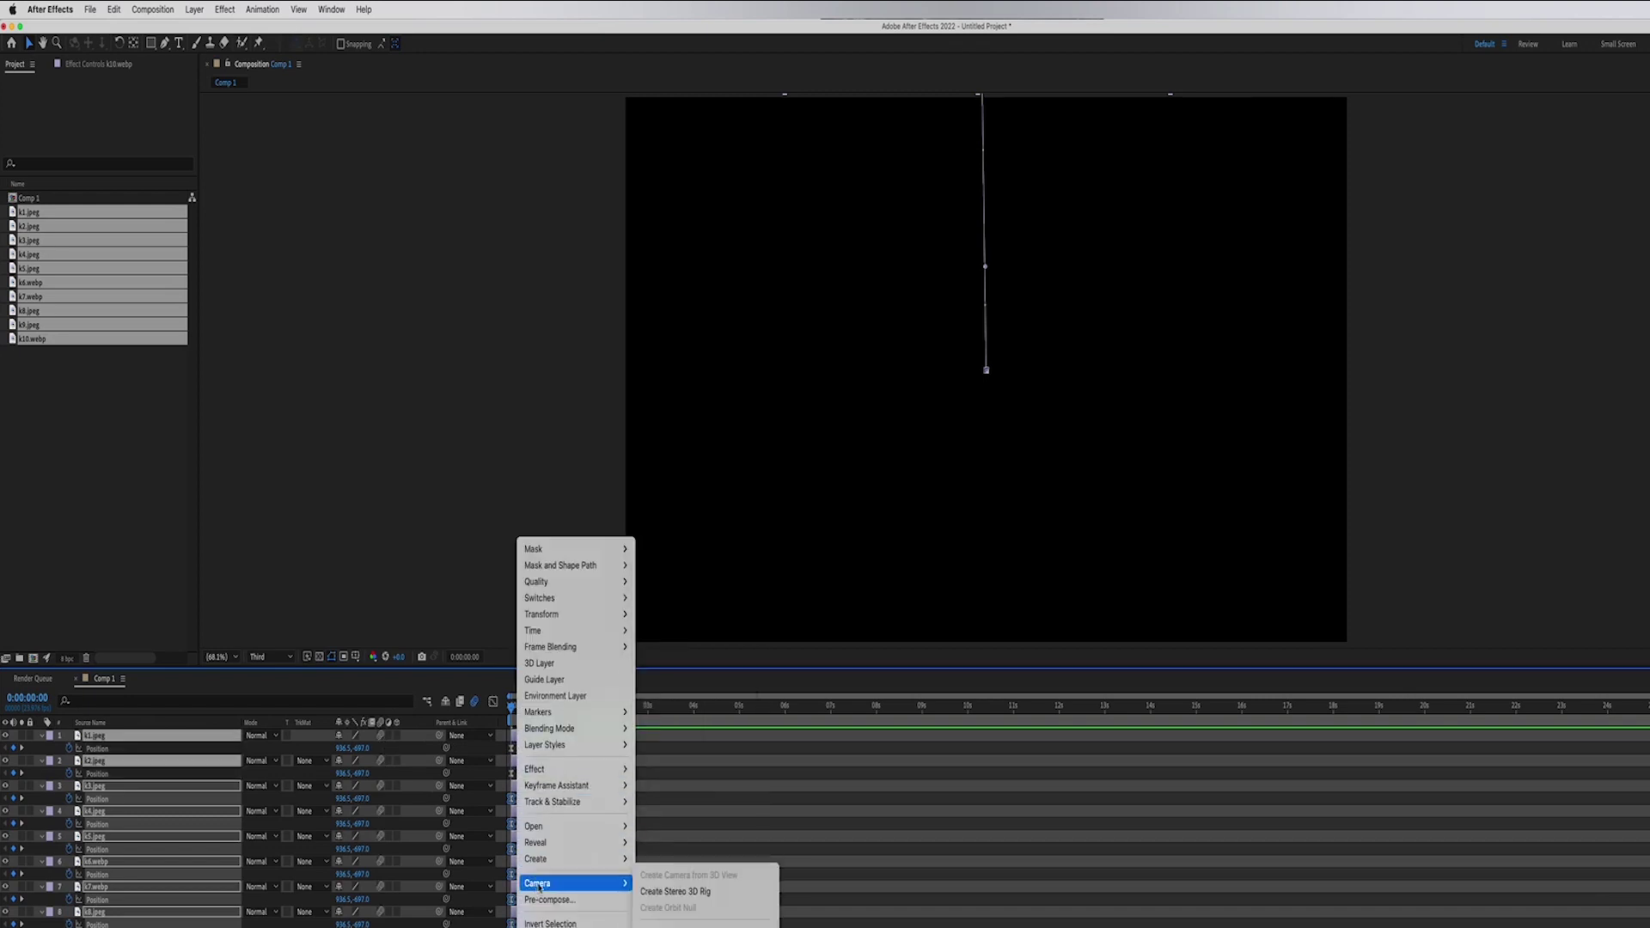
pyautogui.moveTo(620, 786)
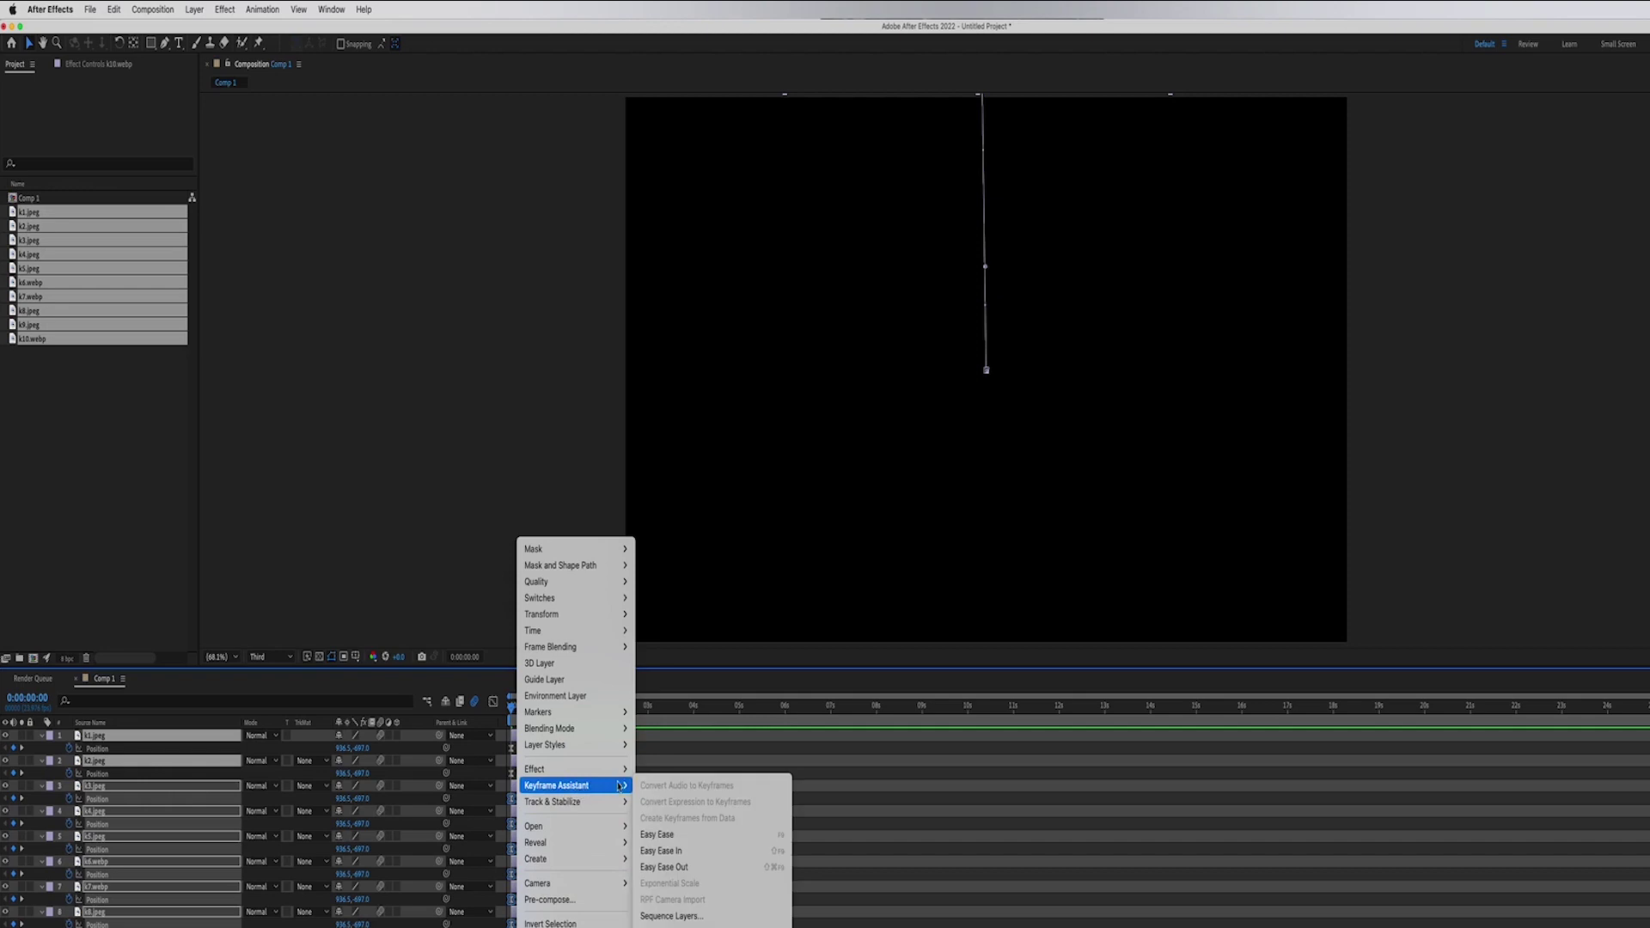
pyautogui.click(671, 916)
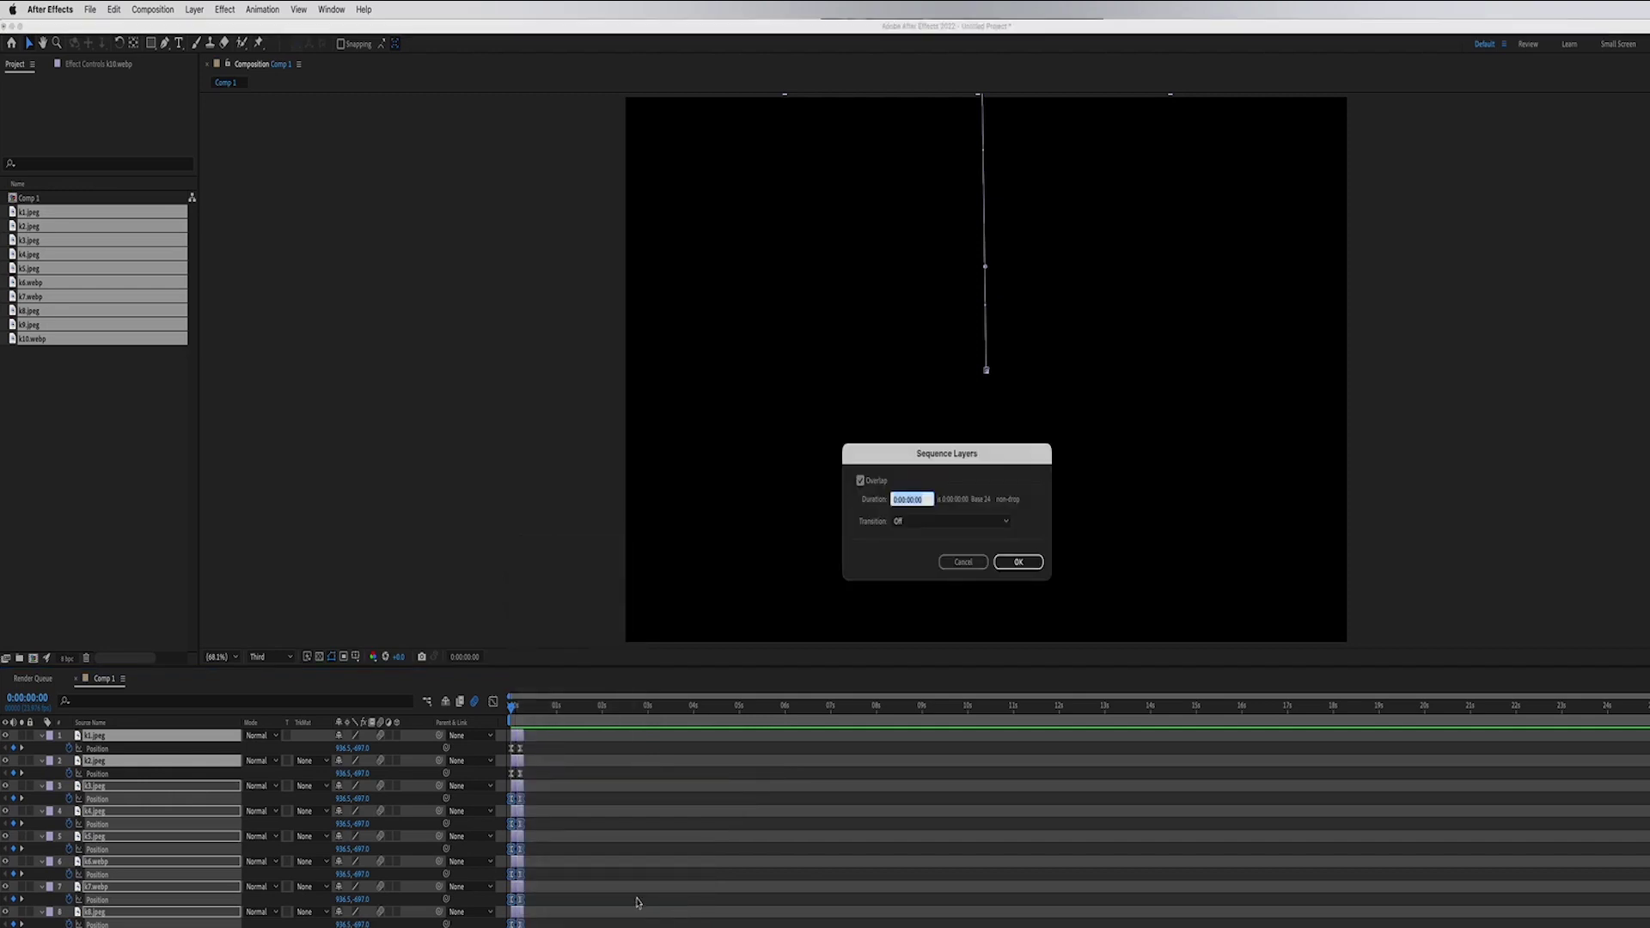
pyautogui.click(861, 482)
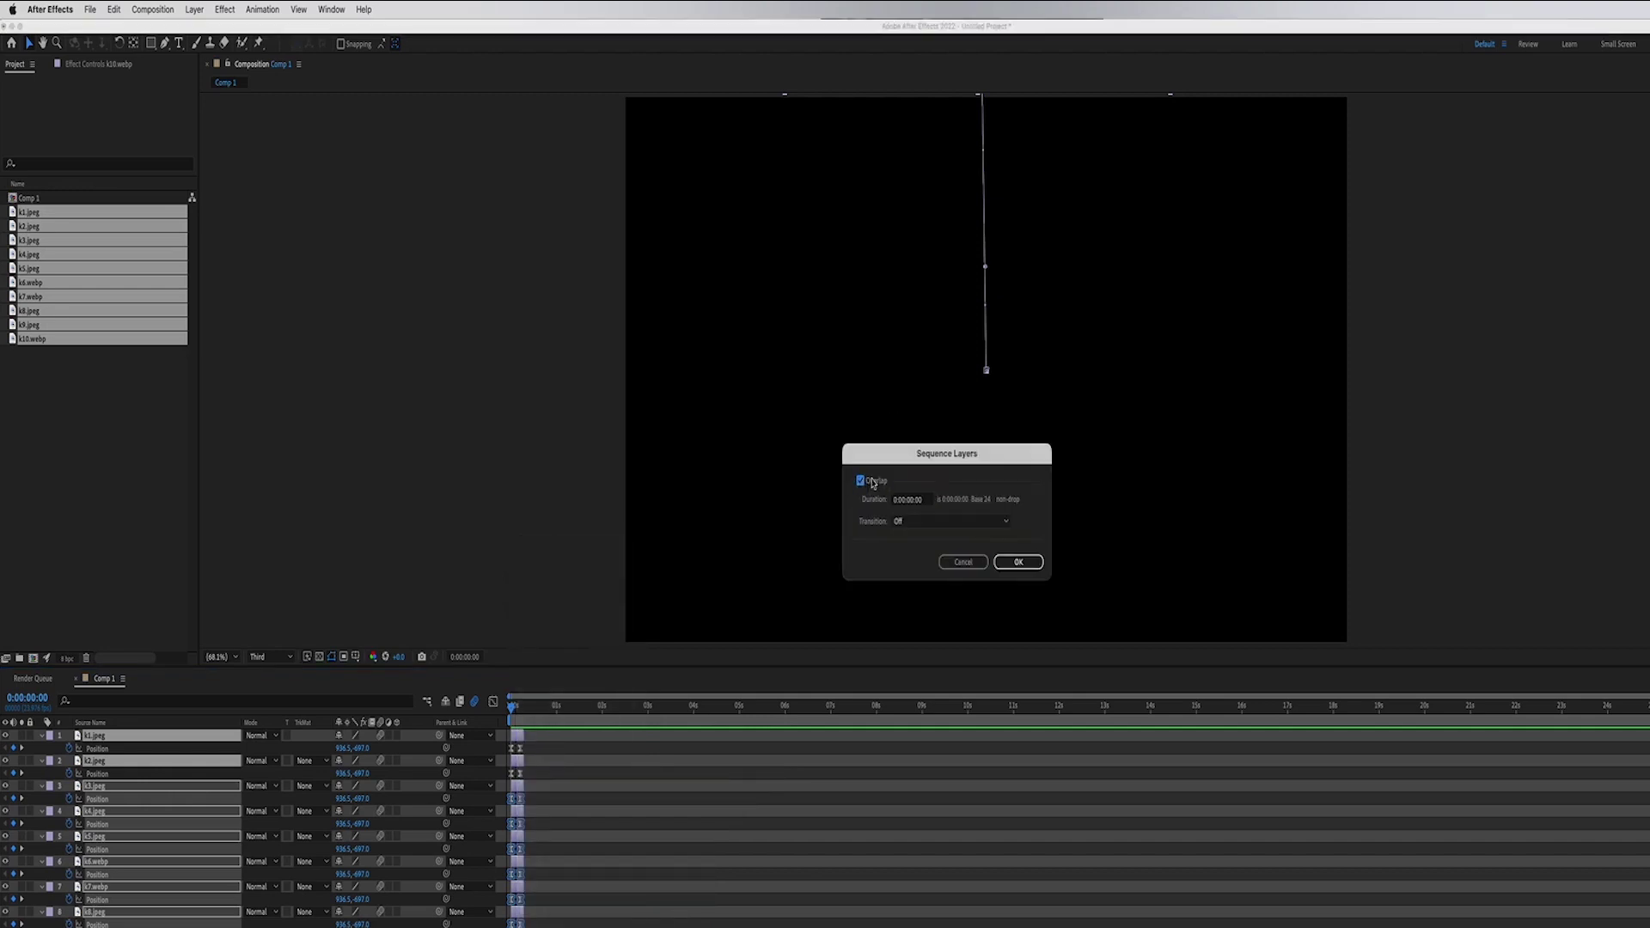
pyautogui.click(1017, 563)
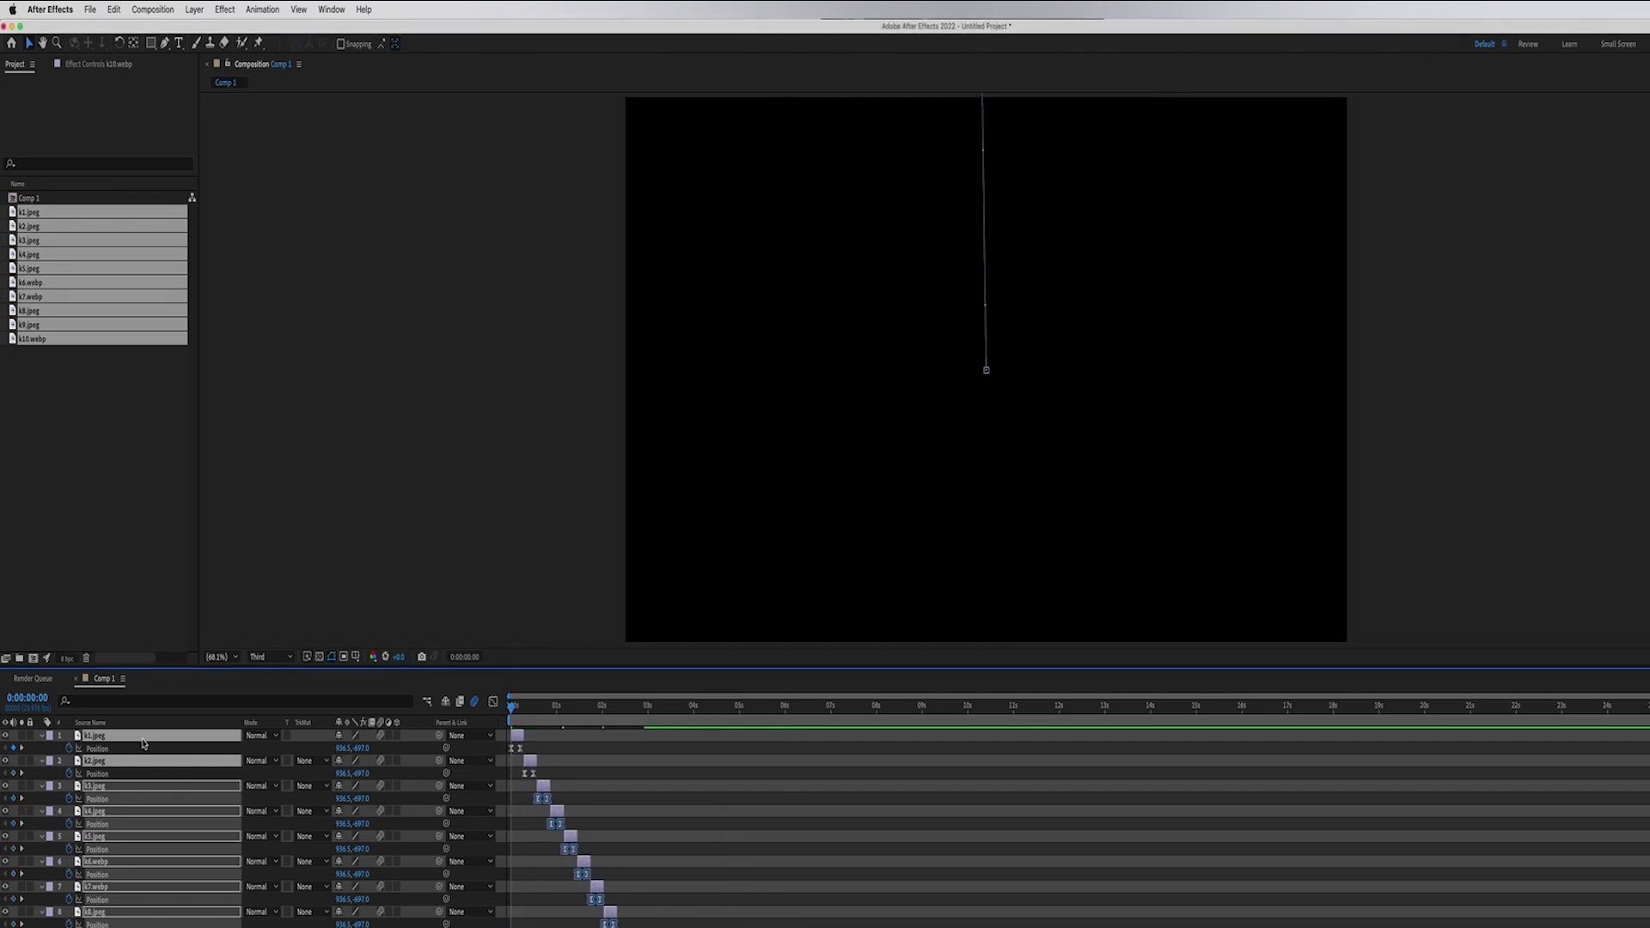
# Collapse layer properties, preview, and trim the composition to a work area ending at 0:00:02:22
pyautogui.press('u')
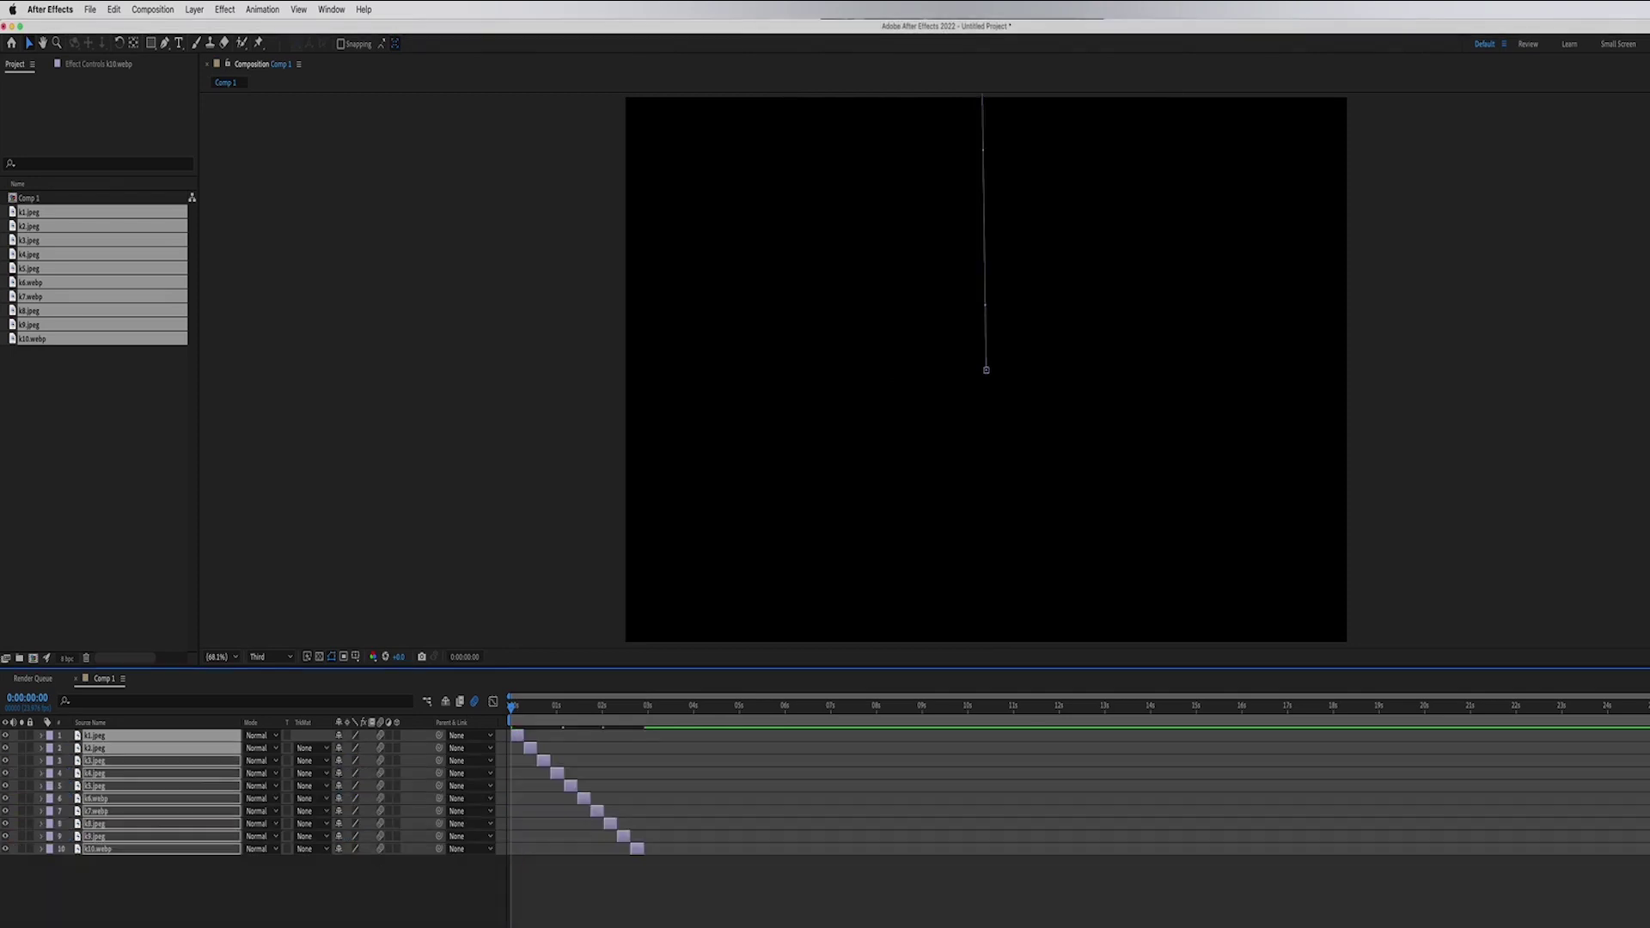
pyautogui.press('space')
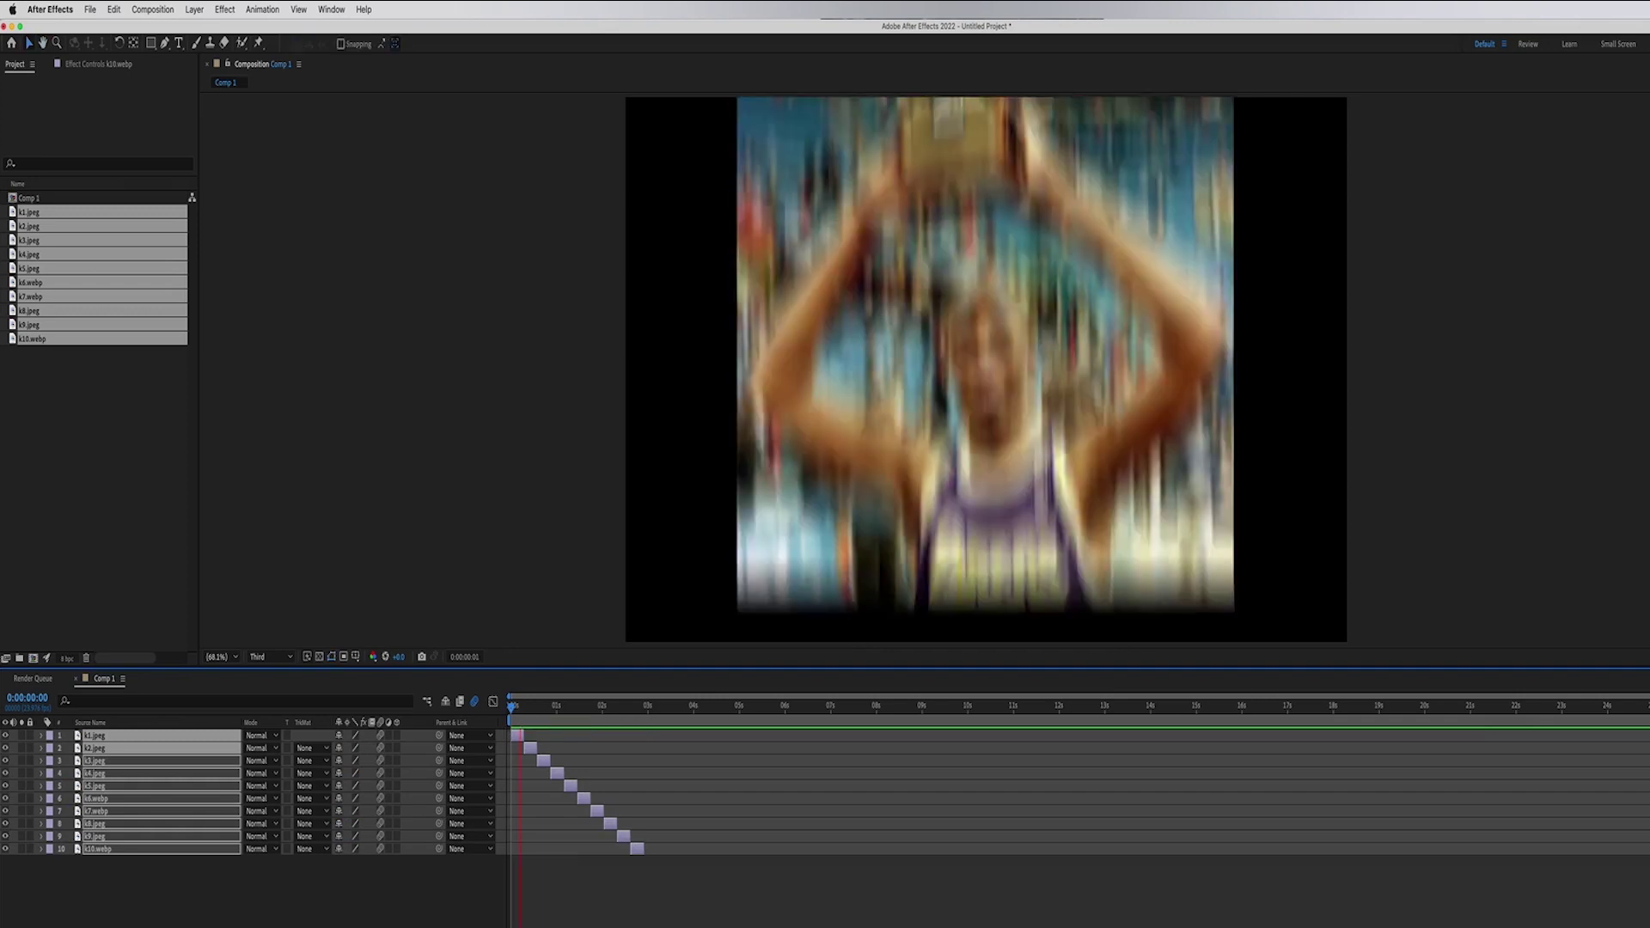
pyautogui.press('space')
pyautogui.moveTo(1646, 720); pyautogui.dragTo(647, 719)
pyautogui.rightClick(647, 719)
pyautogui.click(679, 763)
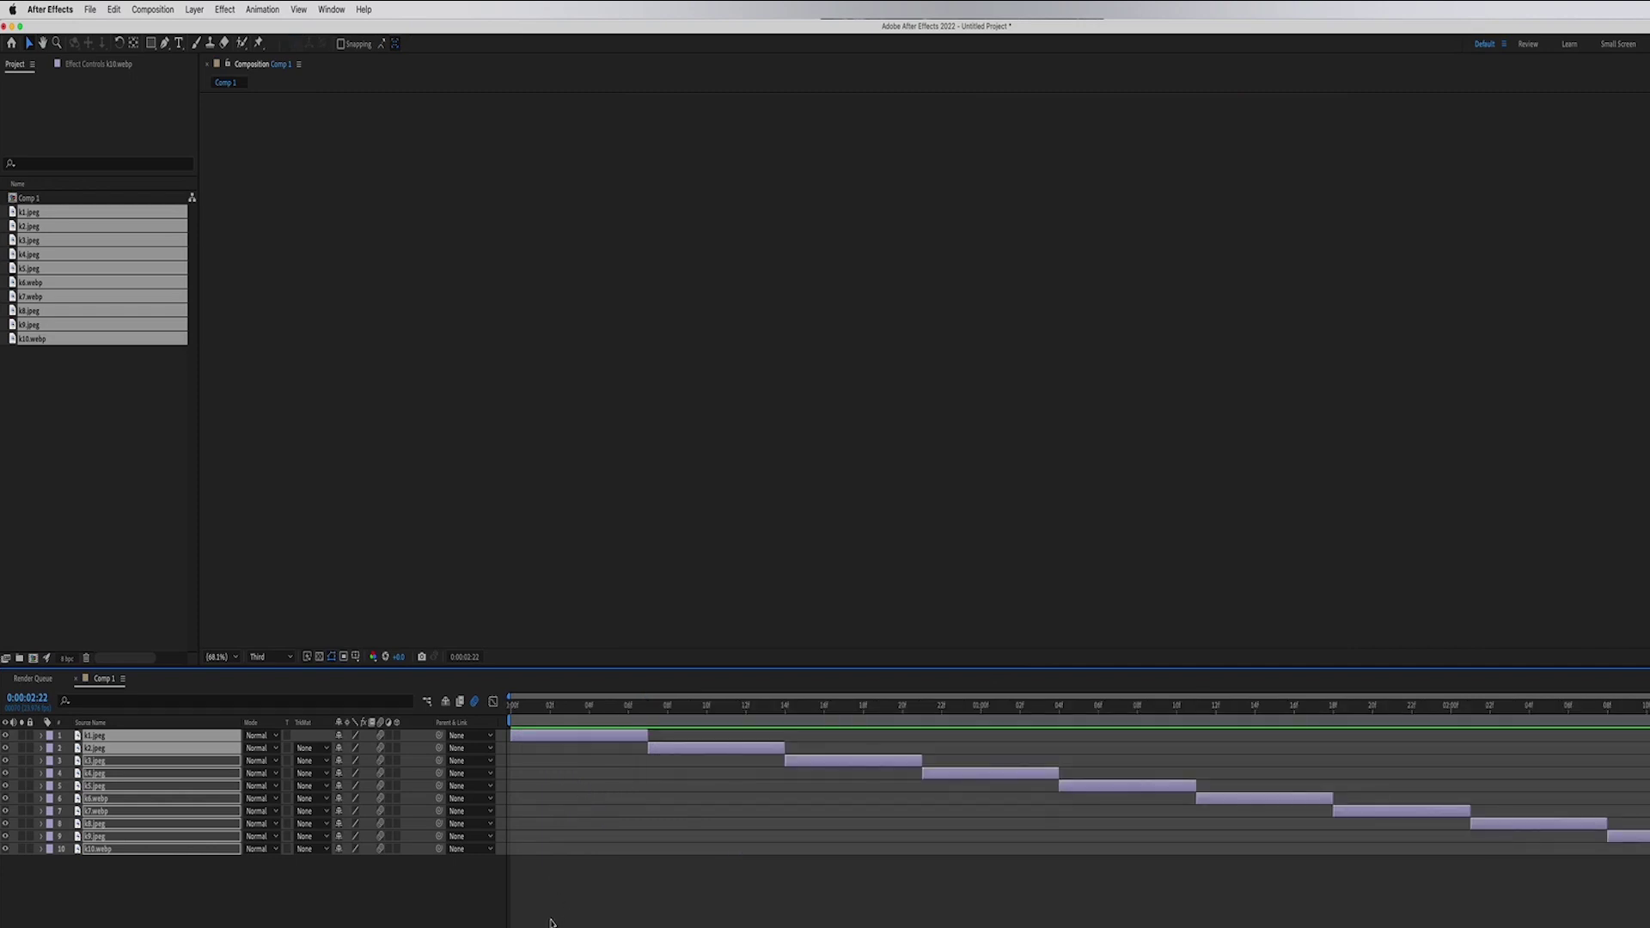
# Pre-compose the ten photo layers into Pre-comp 1, moving all attributes
pyautogui.rightClick(157, 790)
pyautogui.click(184, 899)
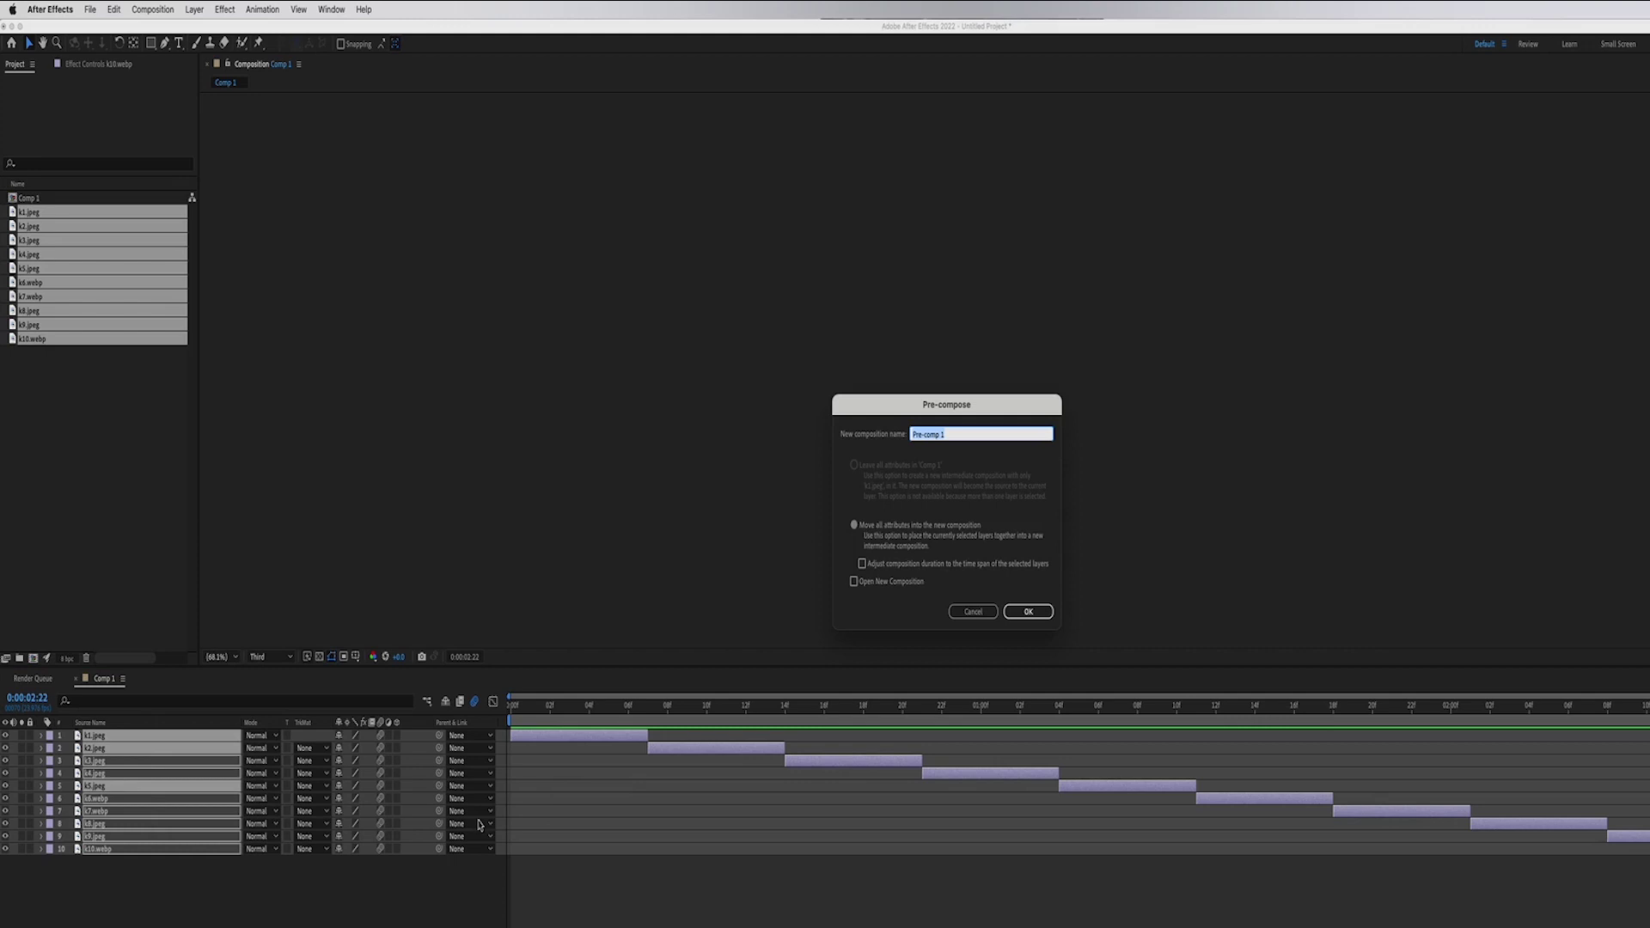
pyautogui.click(1030, 612)
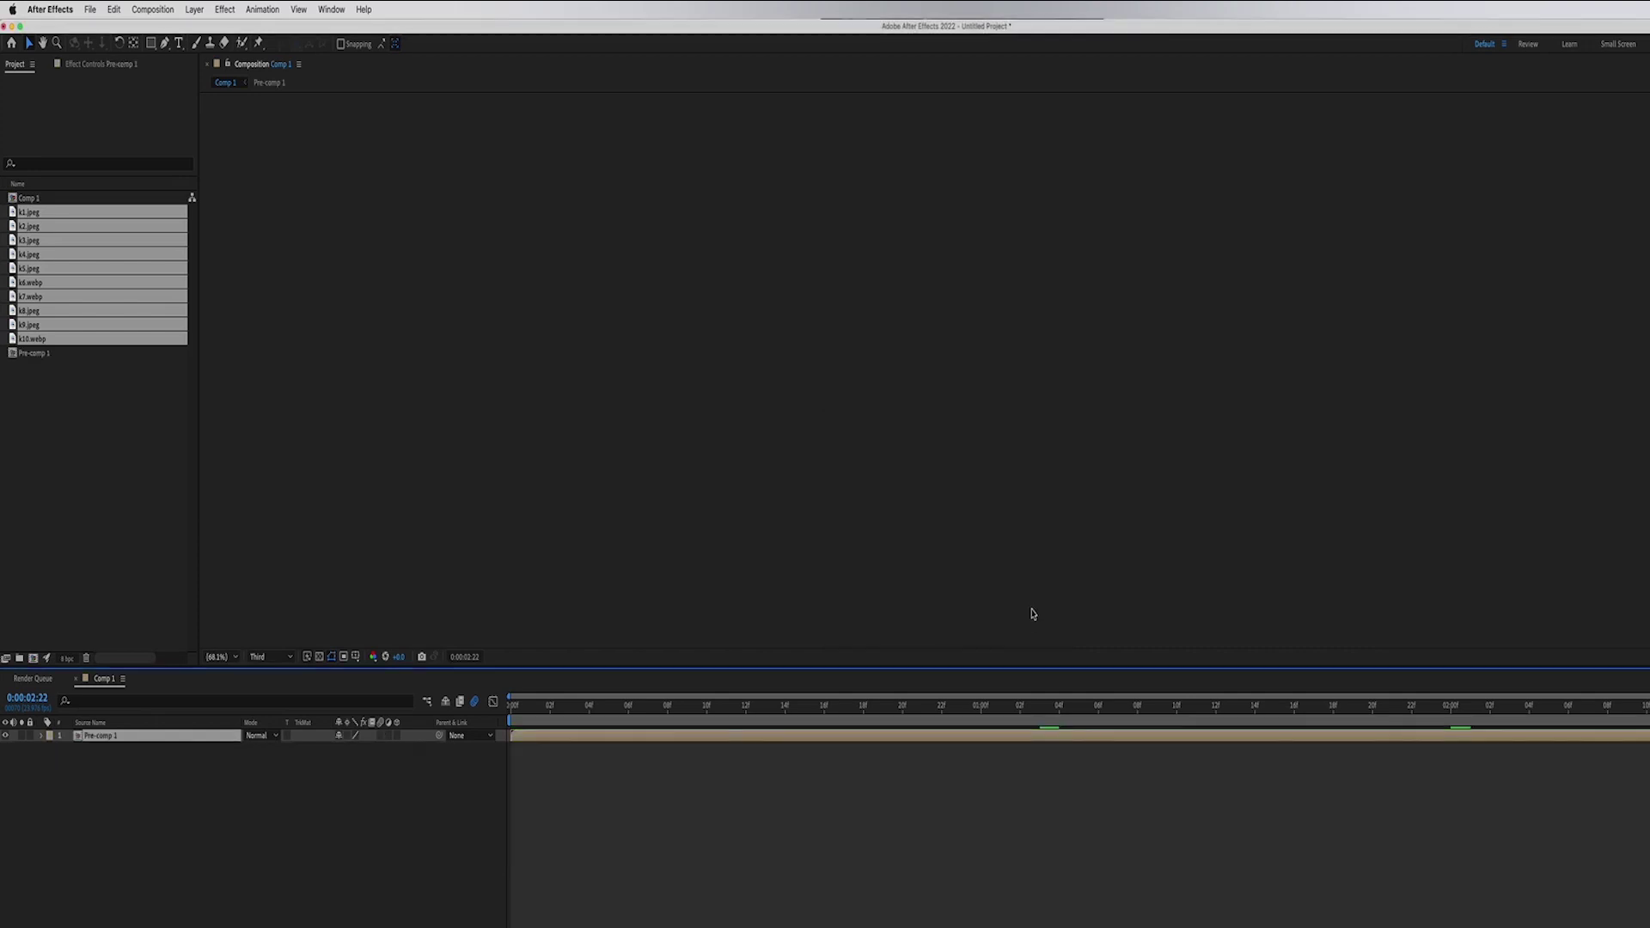
# Enable Time Remapping on Pre-comp 1, pull its end keyframe earlier to speed up, and preview
pyautogui.rightClick(183, 741)
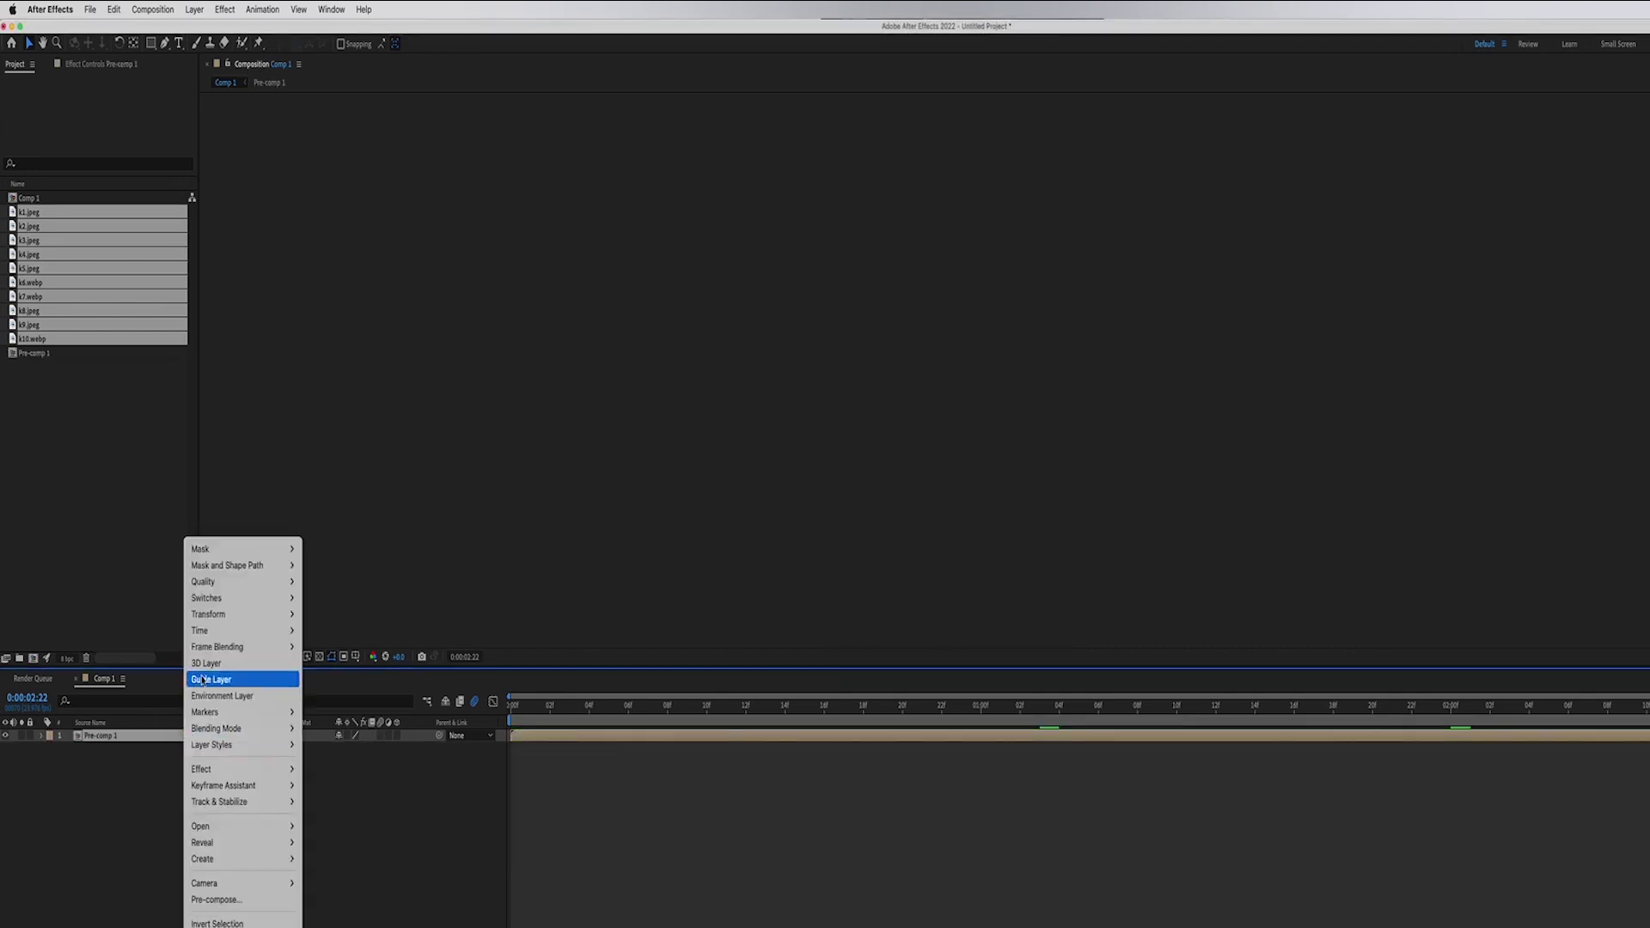
pyautogui.moveTo(245, 631)
pyautogui.click(326, 631)
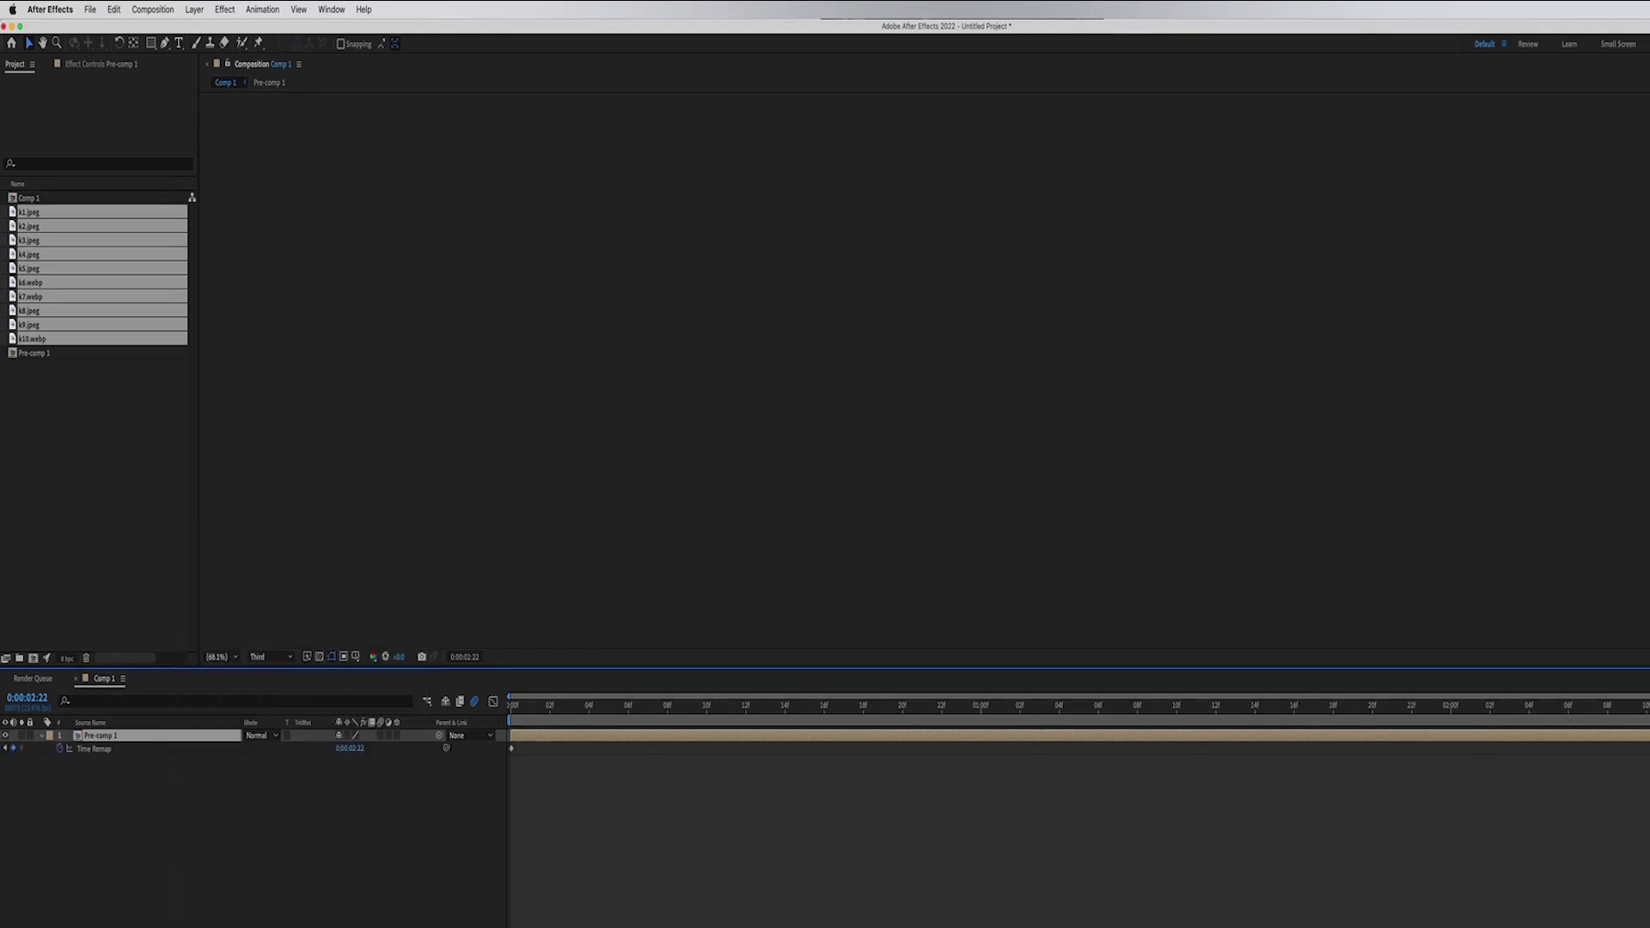
pyautogui.moveTo(1645, 756); pyautogui.dragTo(1176, 756)
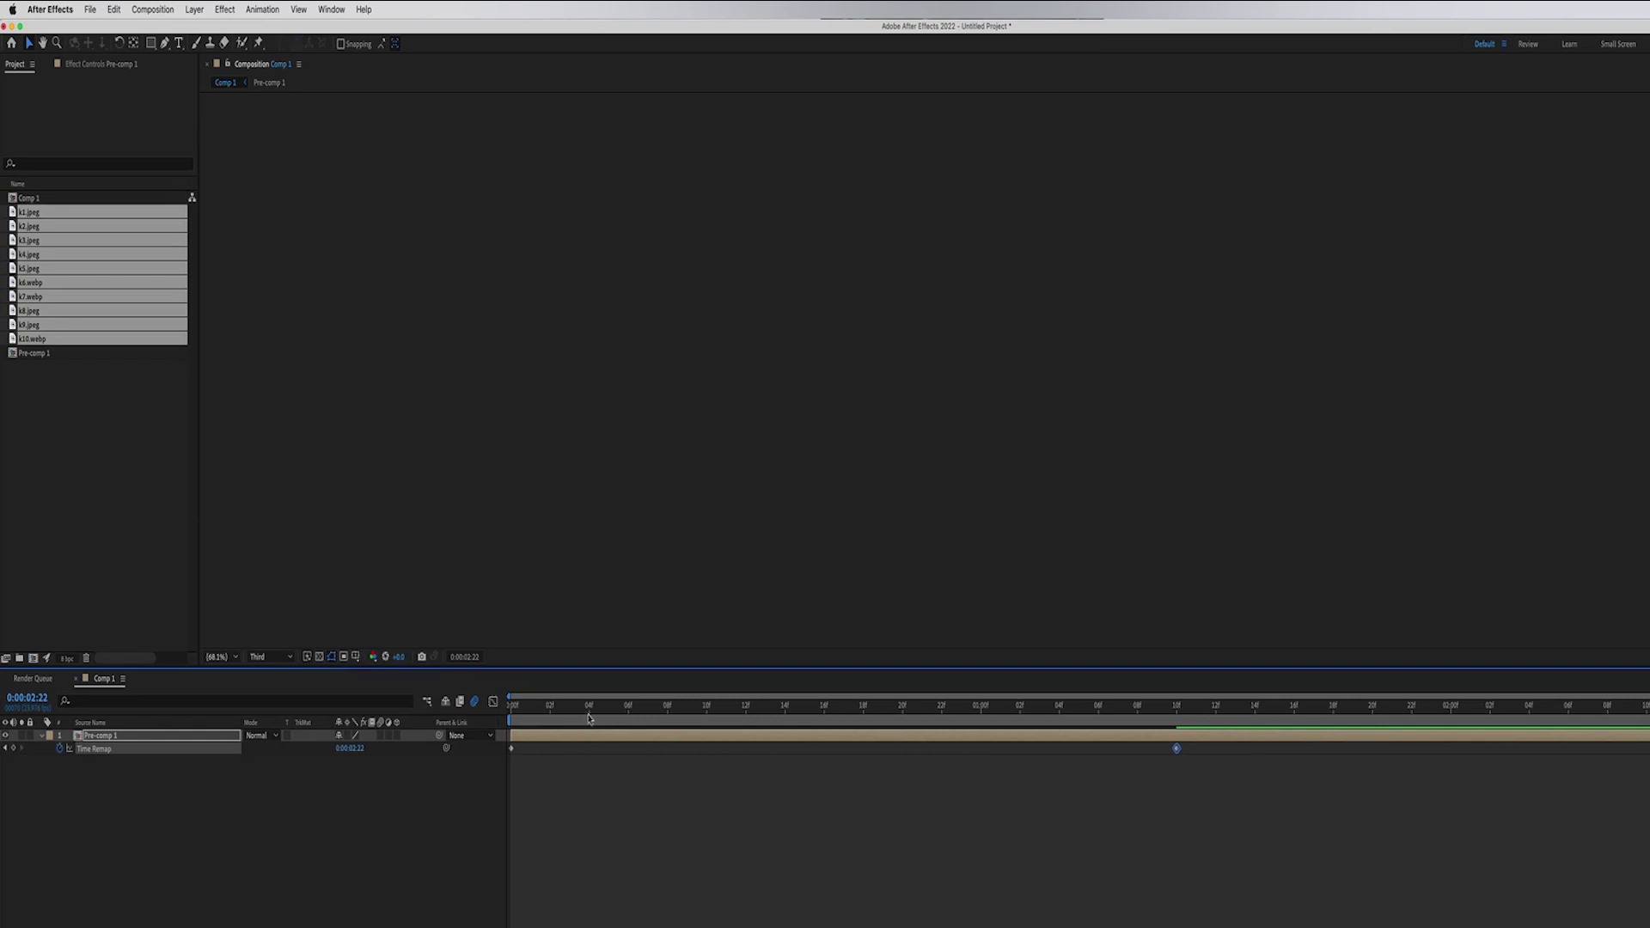
pyautogui.press('Home')
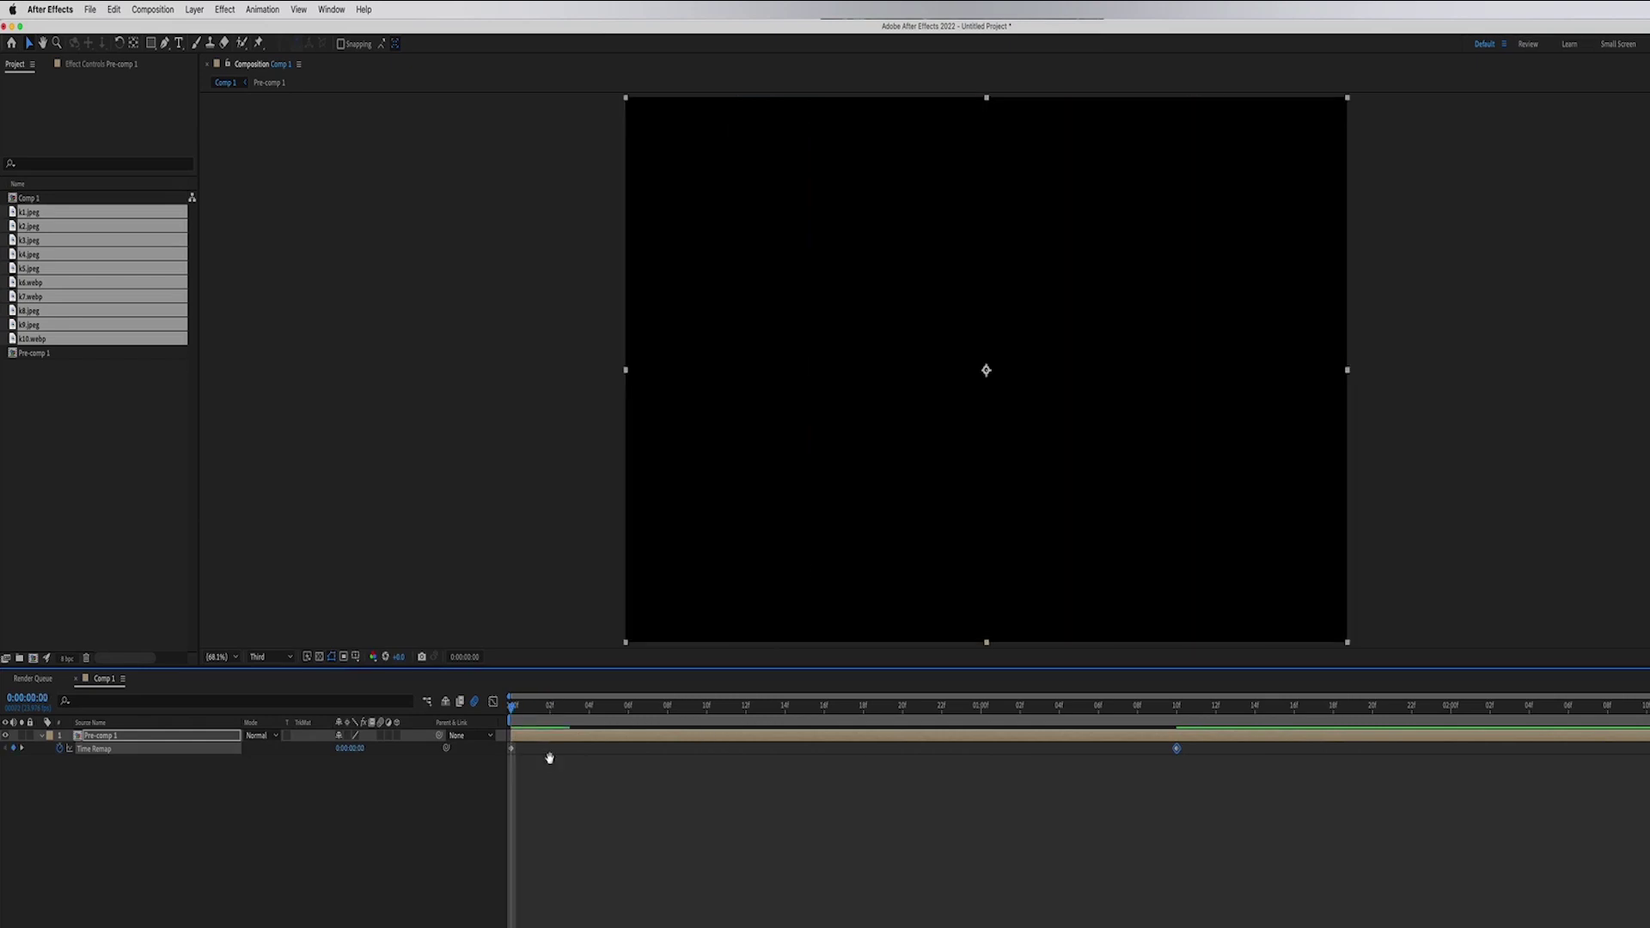
pyautogui.press('space')
pyautogui.press('space')
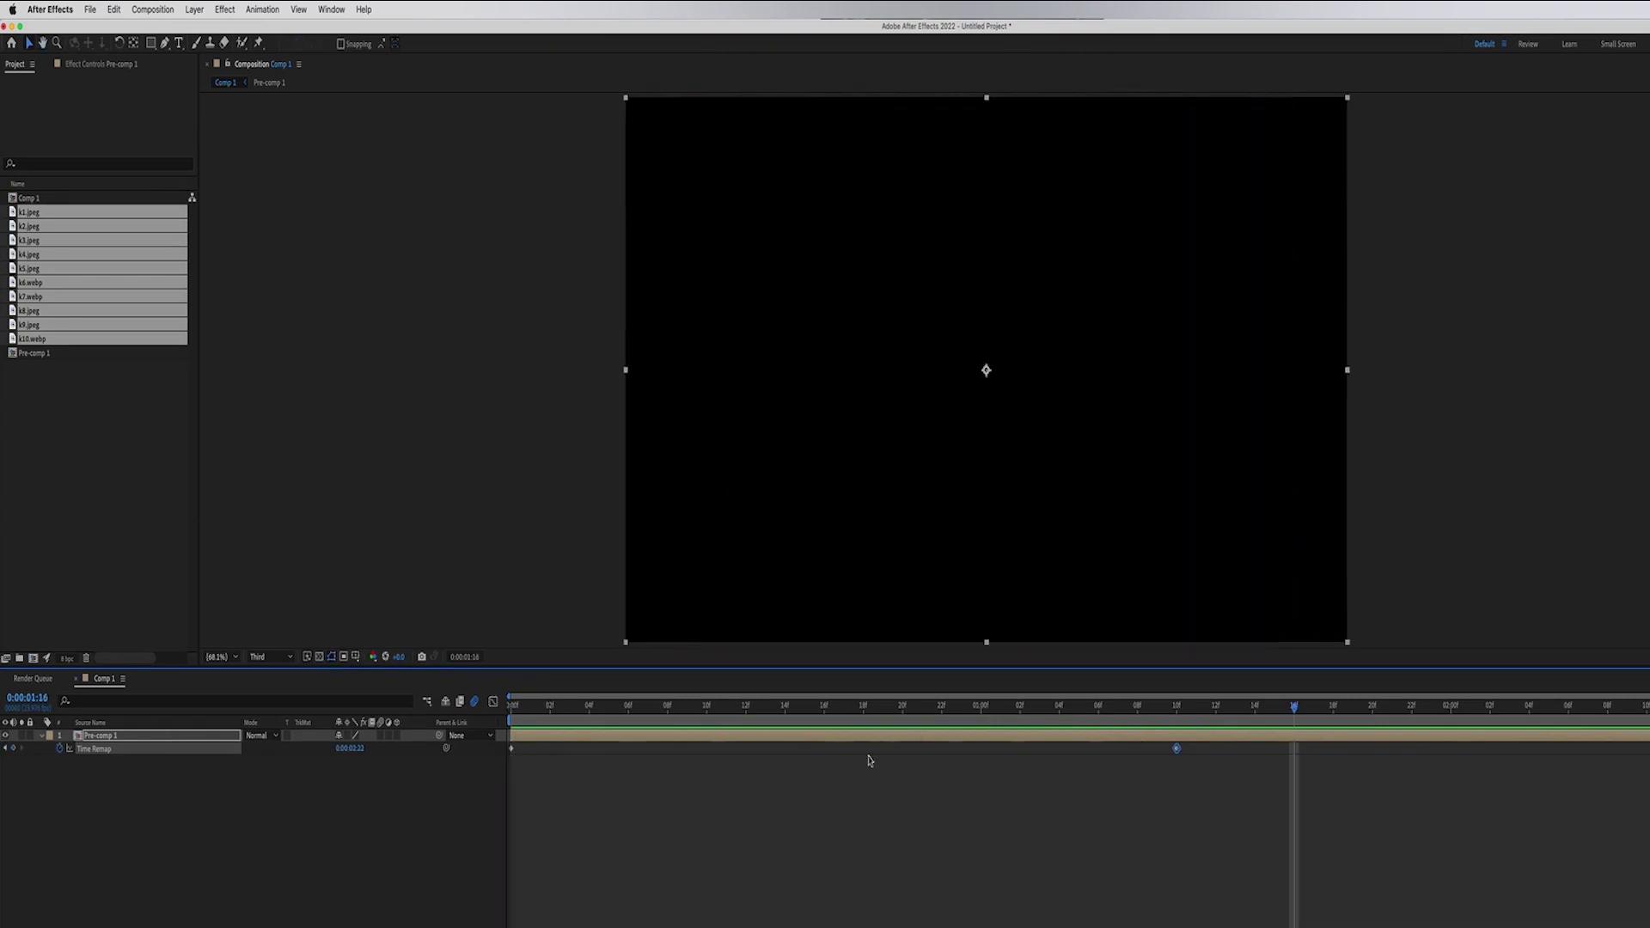
pyautogui.press('space')
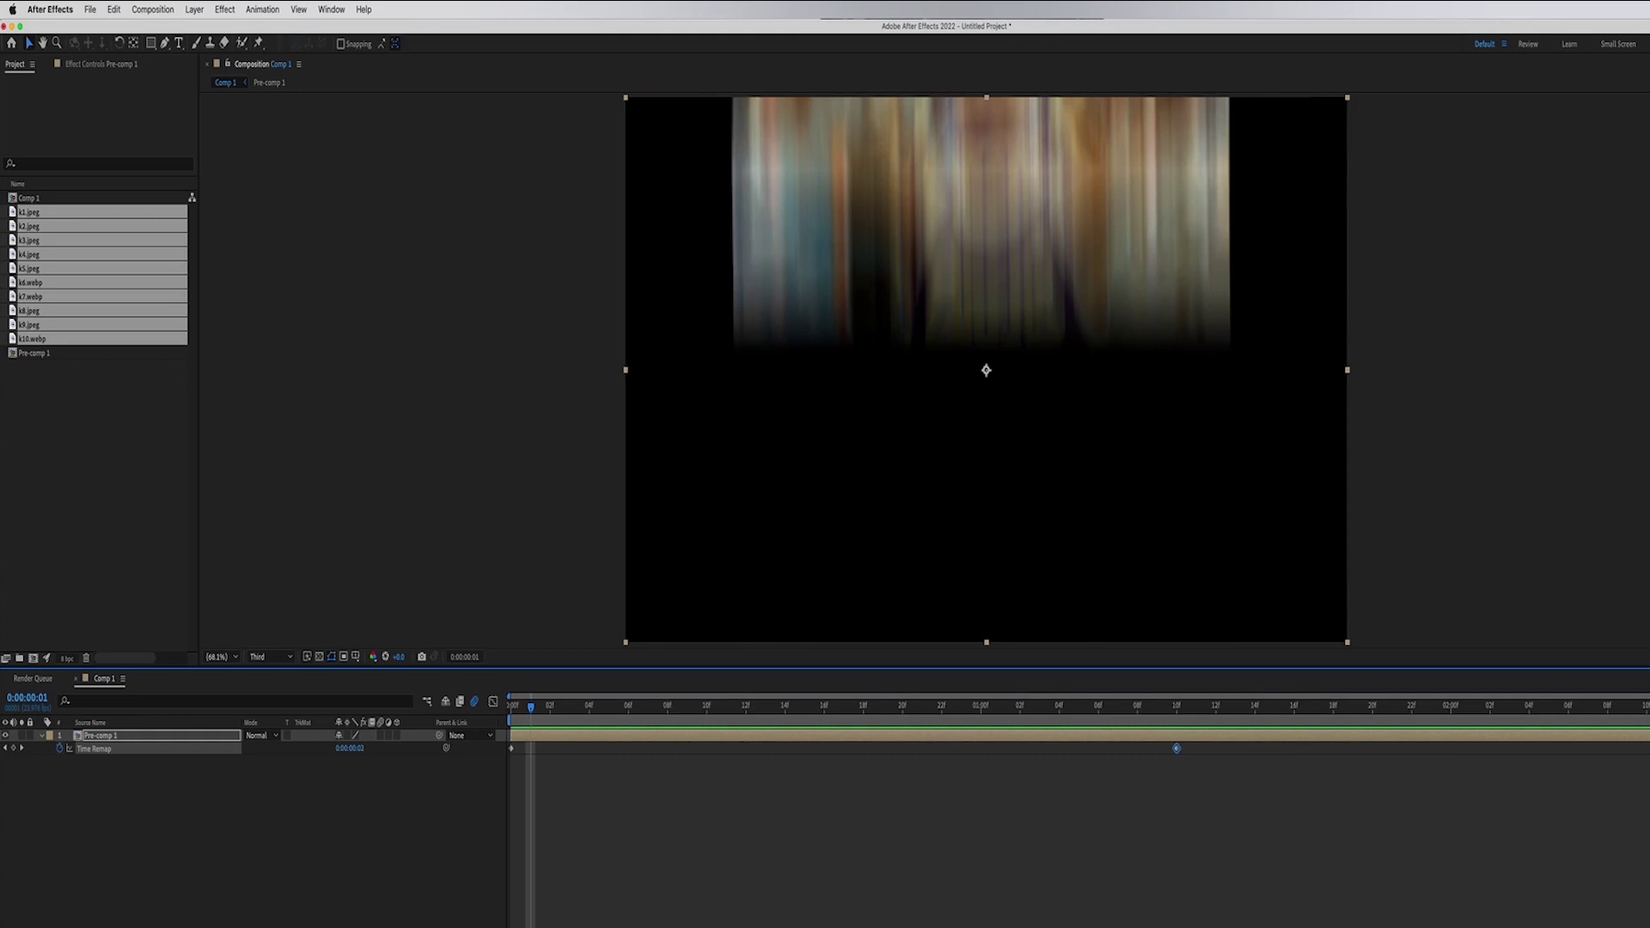
# Set the work area over the unused stretch, extract it from the timeline, and preview
pyautogui.moveTo(1646, 719); pyautogui.dragTo(1197, 718)
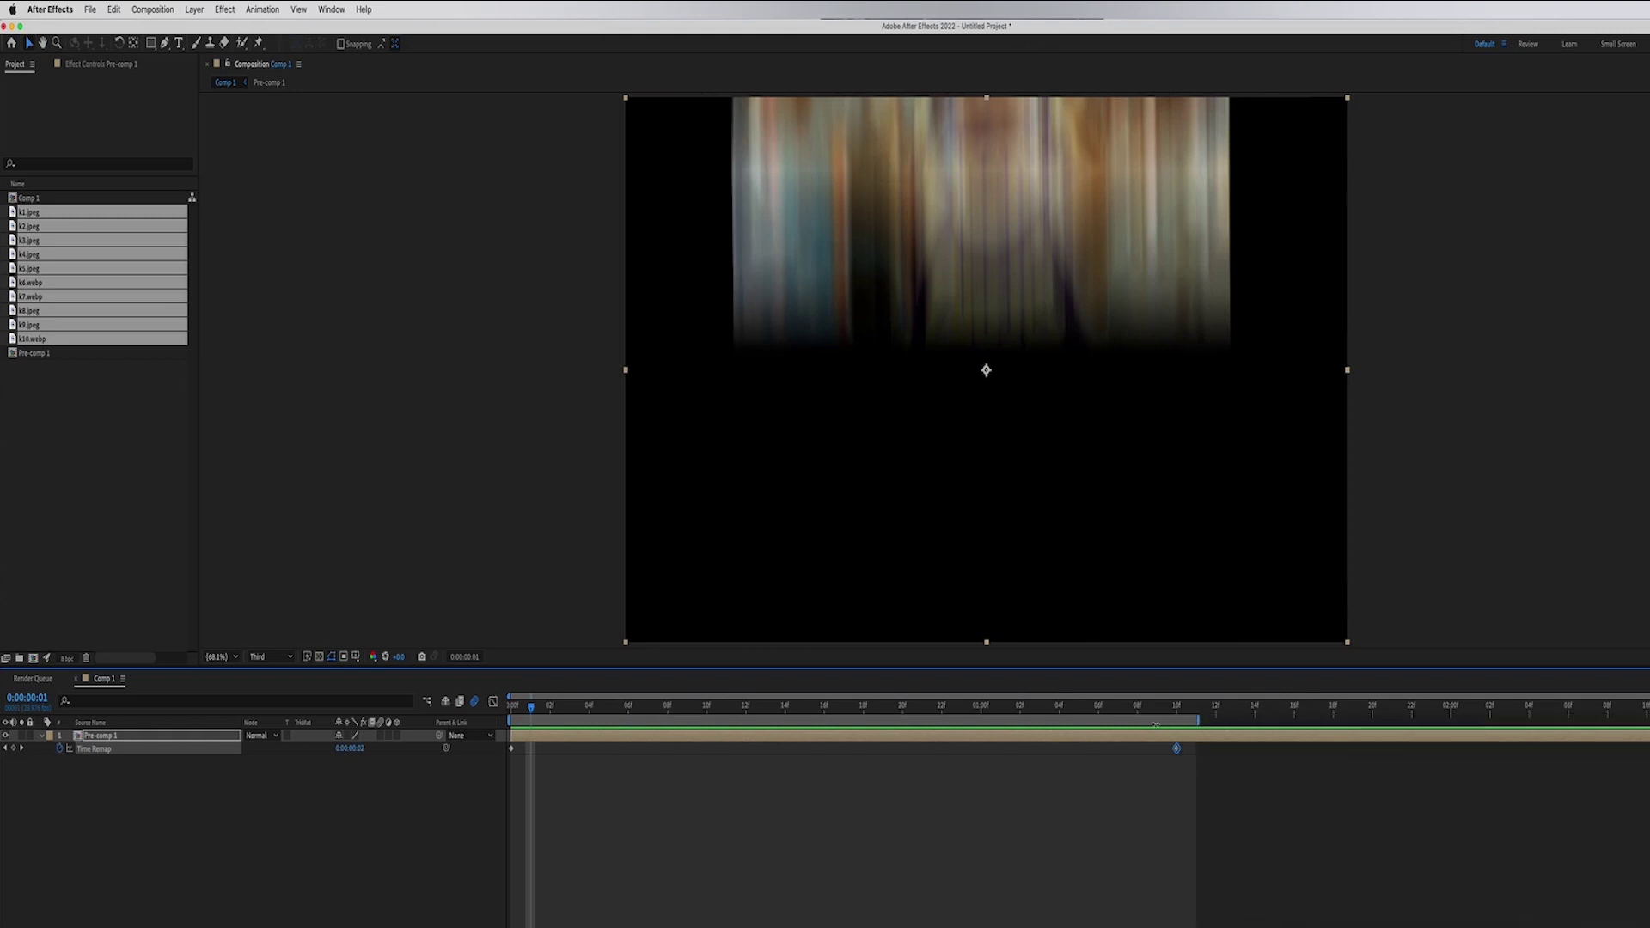
pyautogui.rightClick(1069, 722)
pyautogui.click(1104, 753)
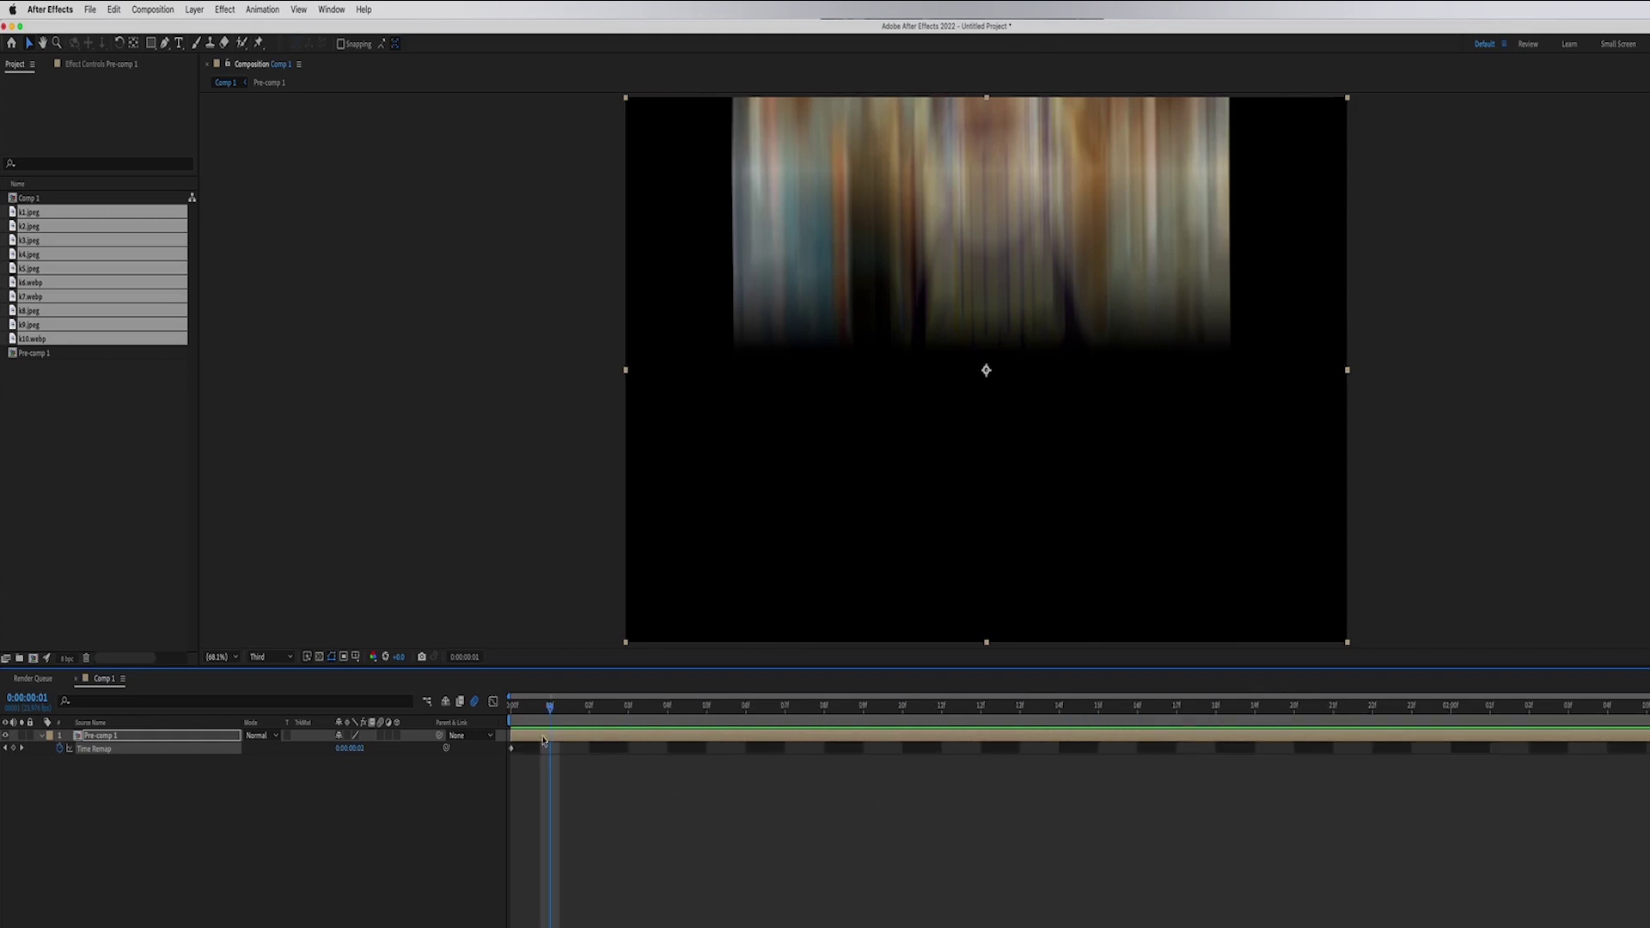
pyautogui.press('space')
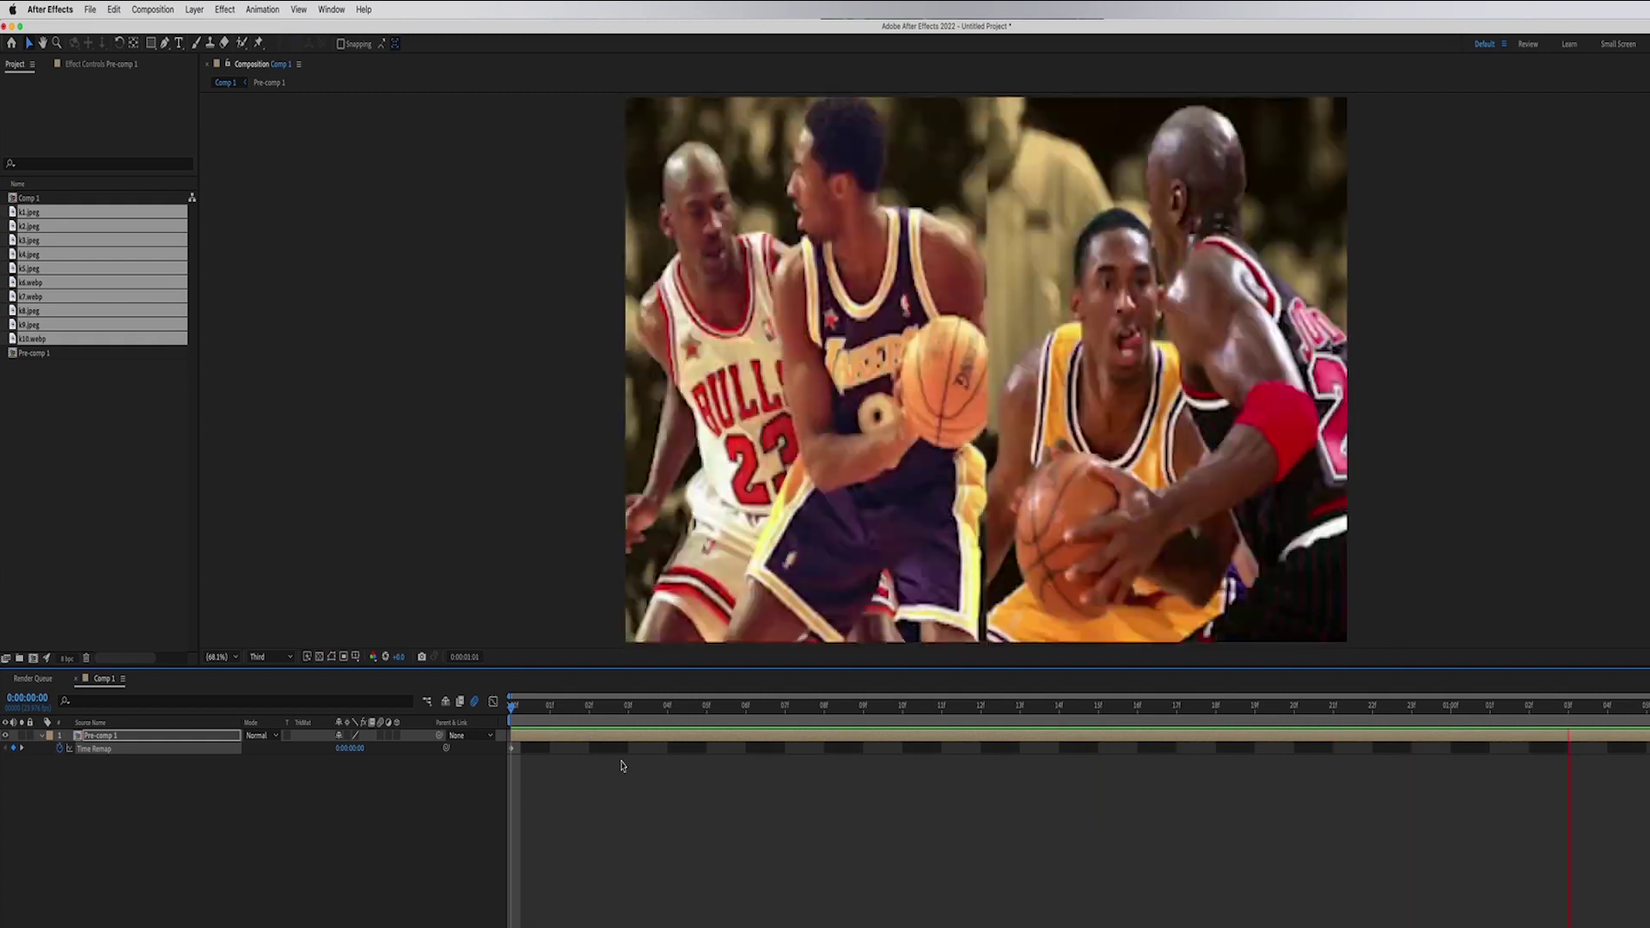
# Add a new adjustment layer above Pre-comp 1 via New > Adjustment Layer
pyautogui.click(573, 713)
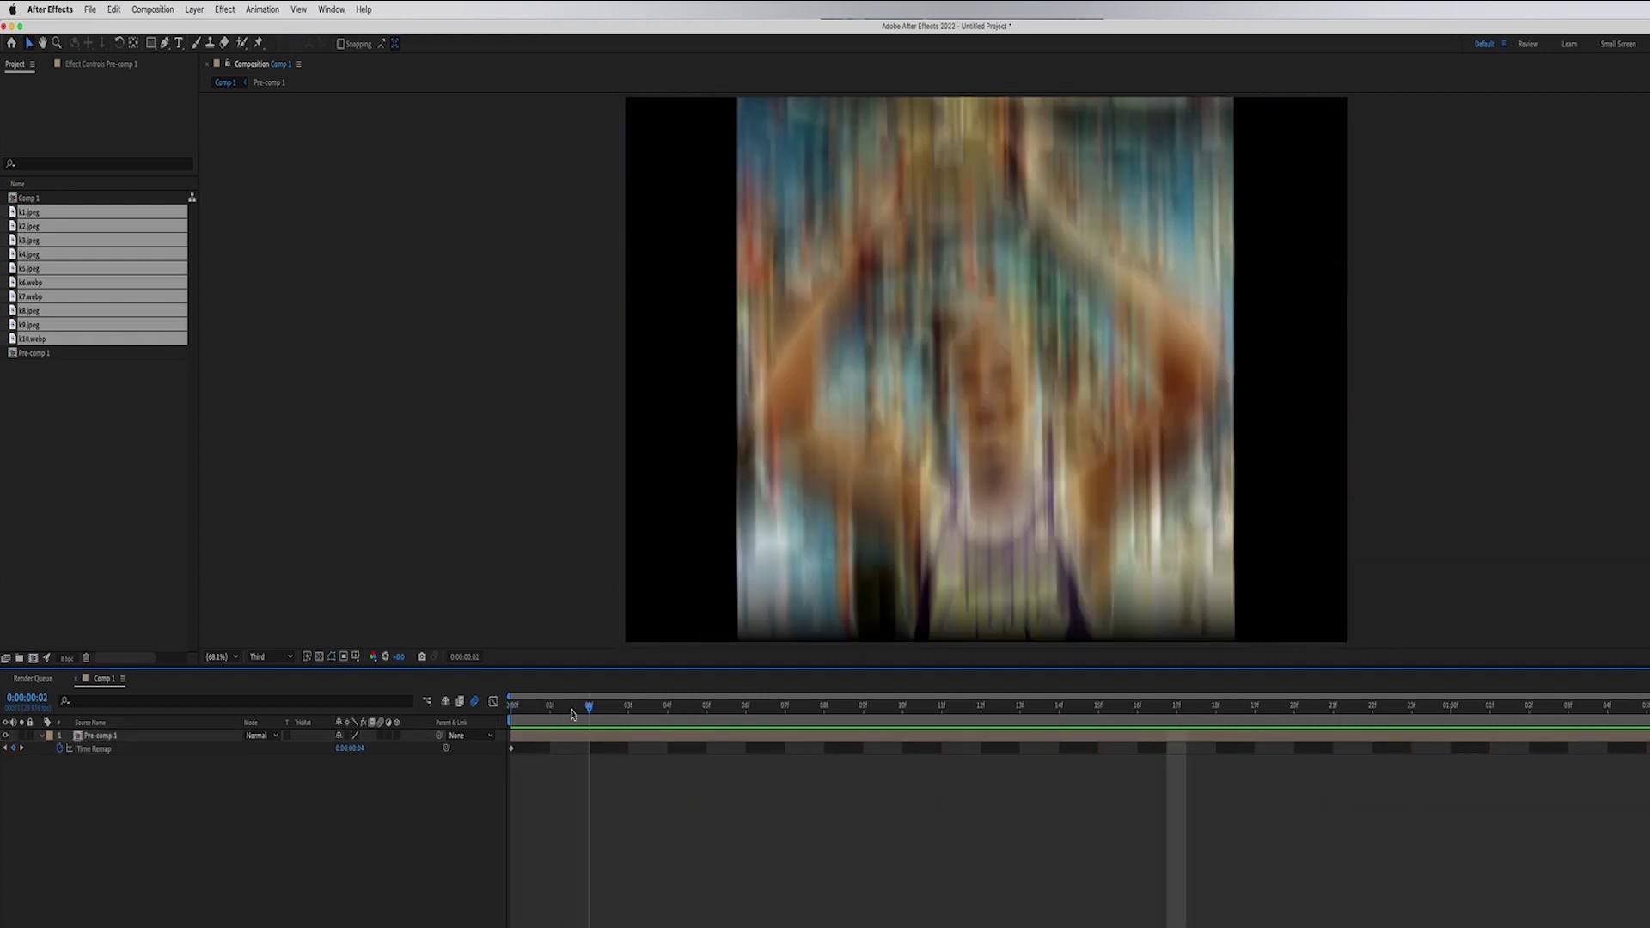
pyautogui.rightClick(233, 802)
pyautogui.moveTo(282, 813)
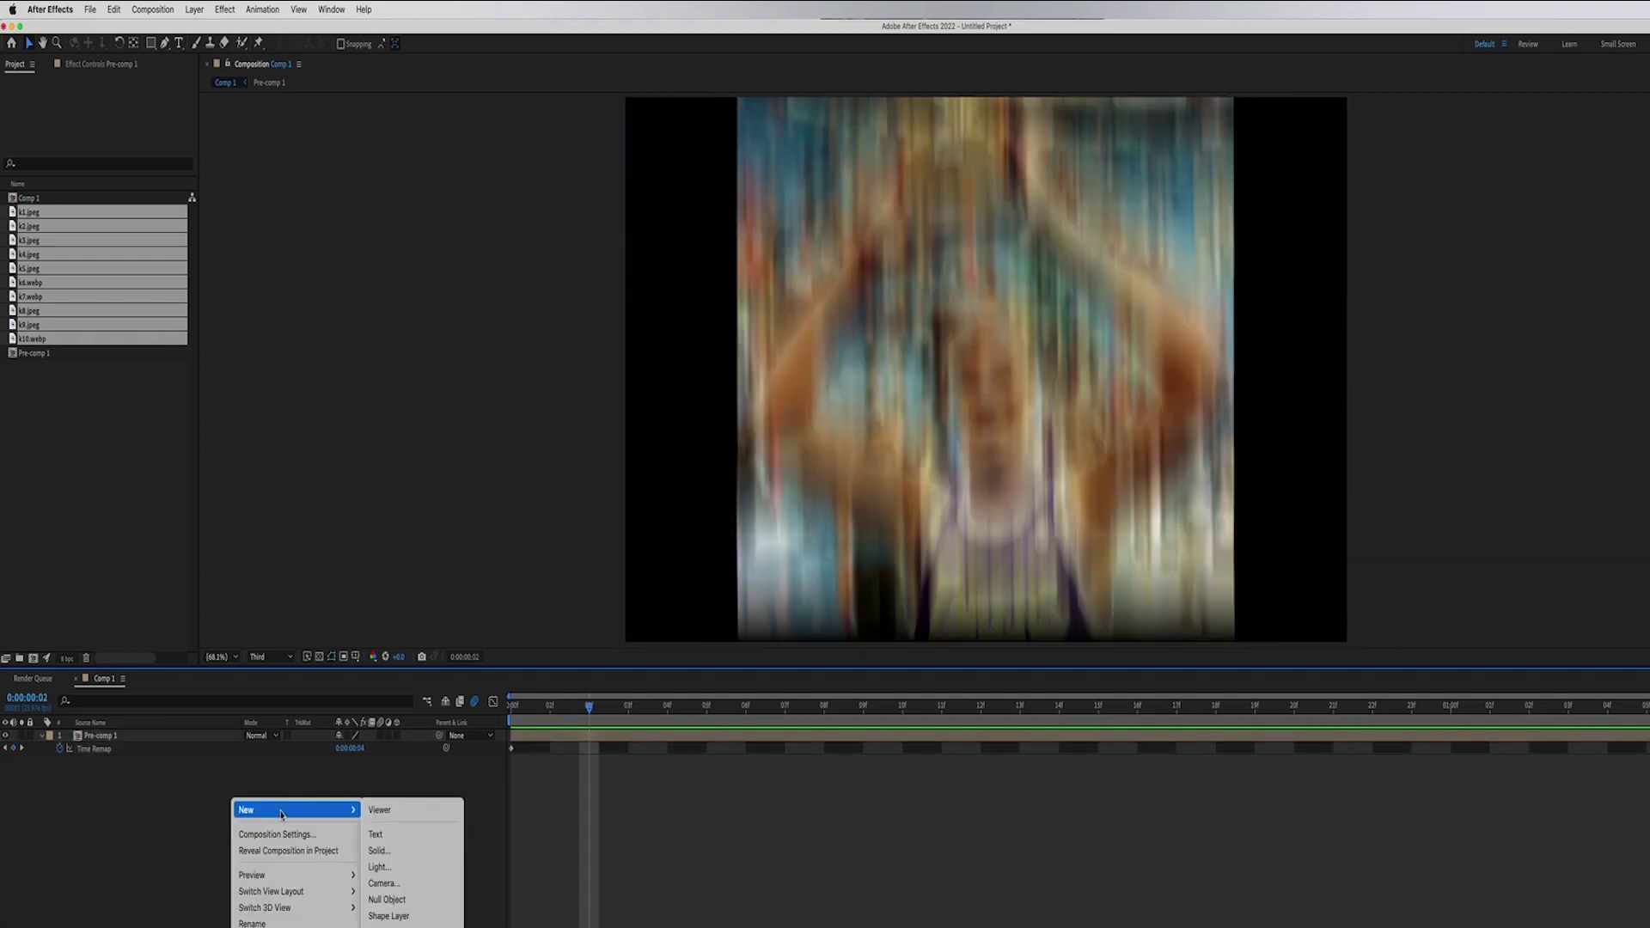
pyautogui.click(384, 918)
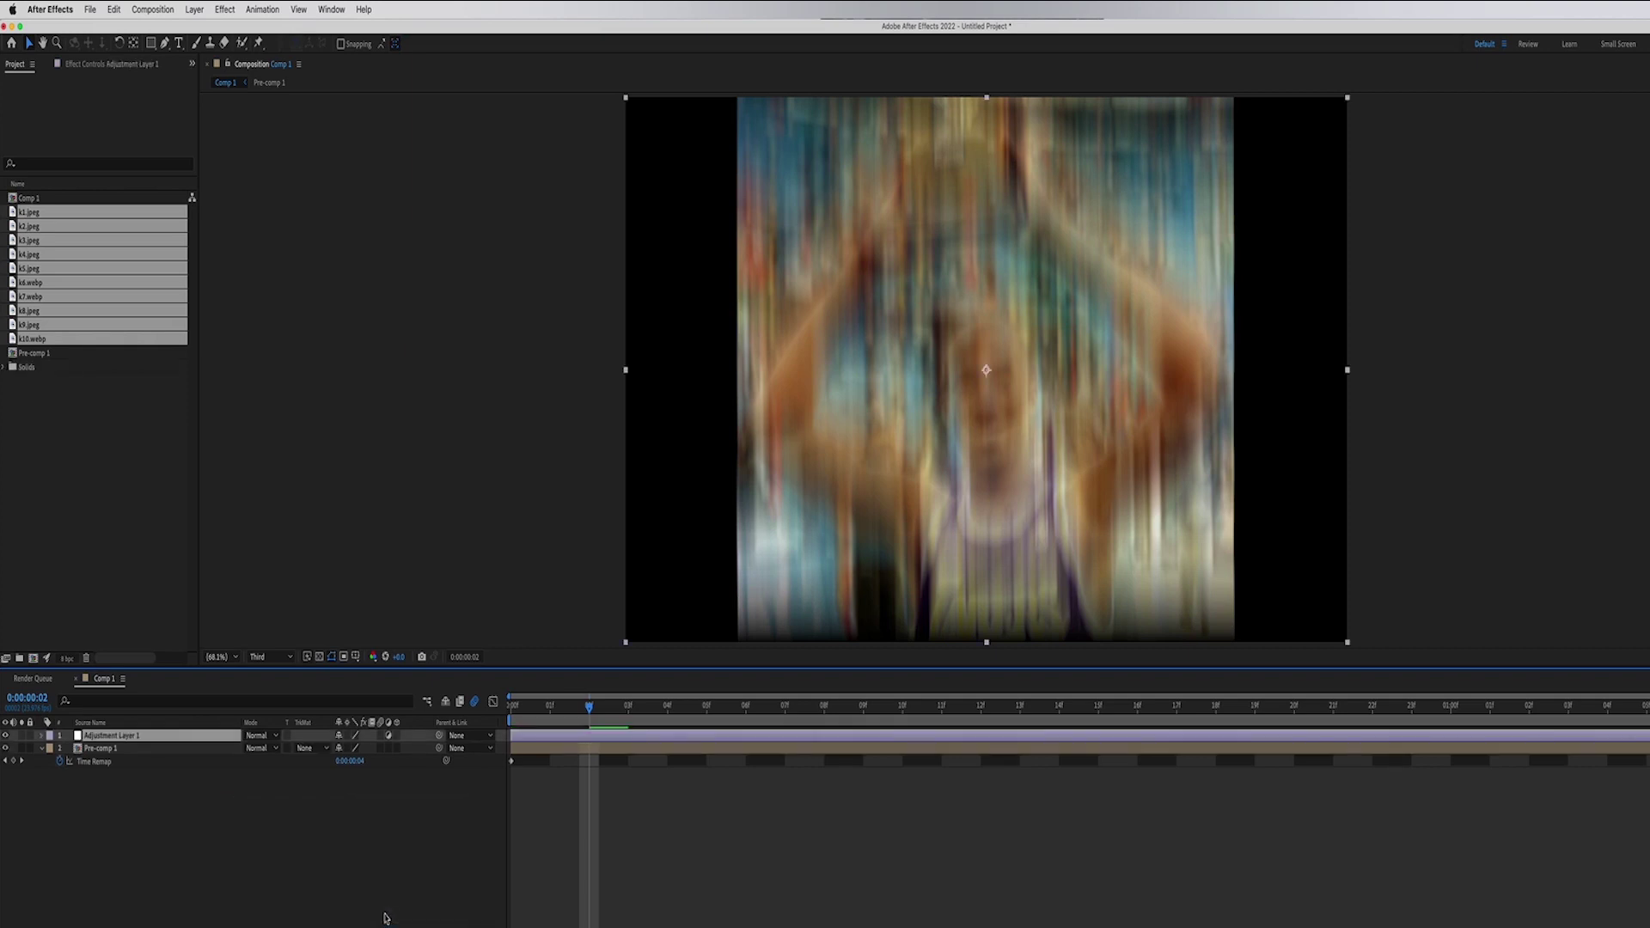
# Split Adjustment Layer 1 at frame 4, delete the later piece, and select the remaining layer
pyautogui.click(511, 708)
pyautogui.press('space')
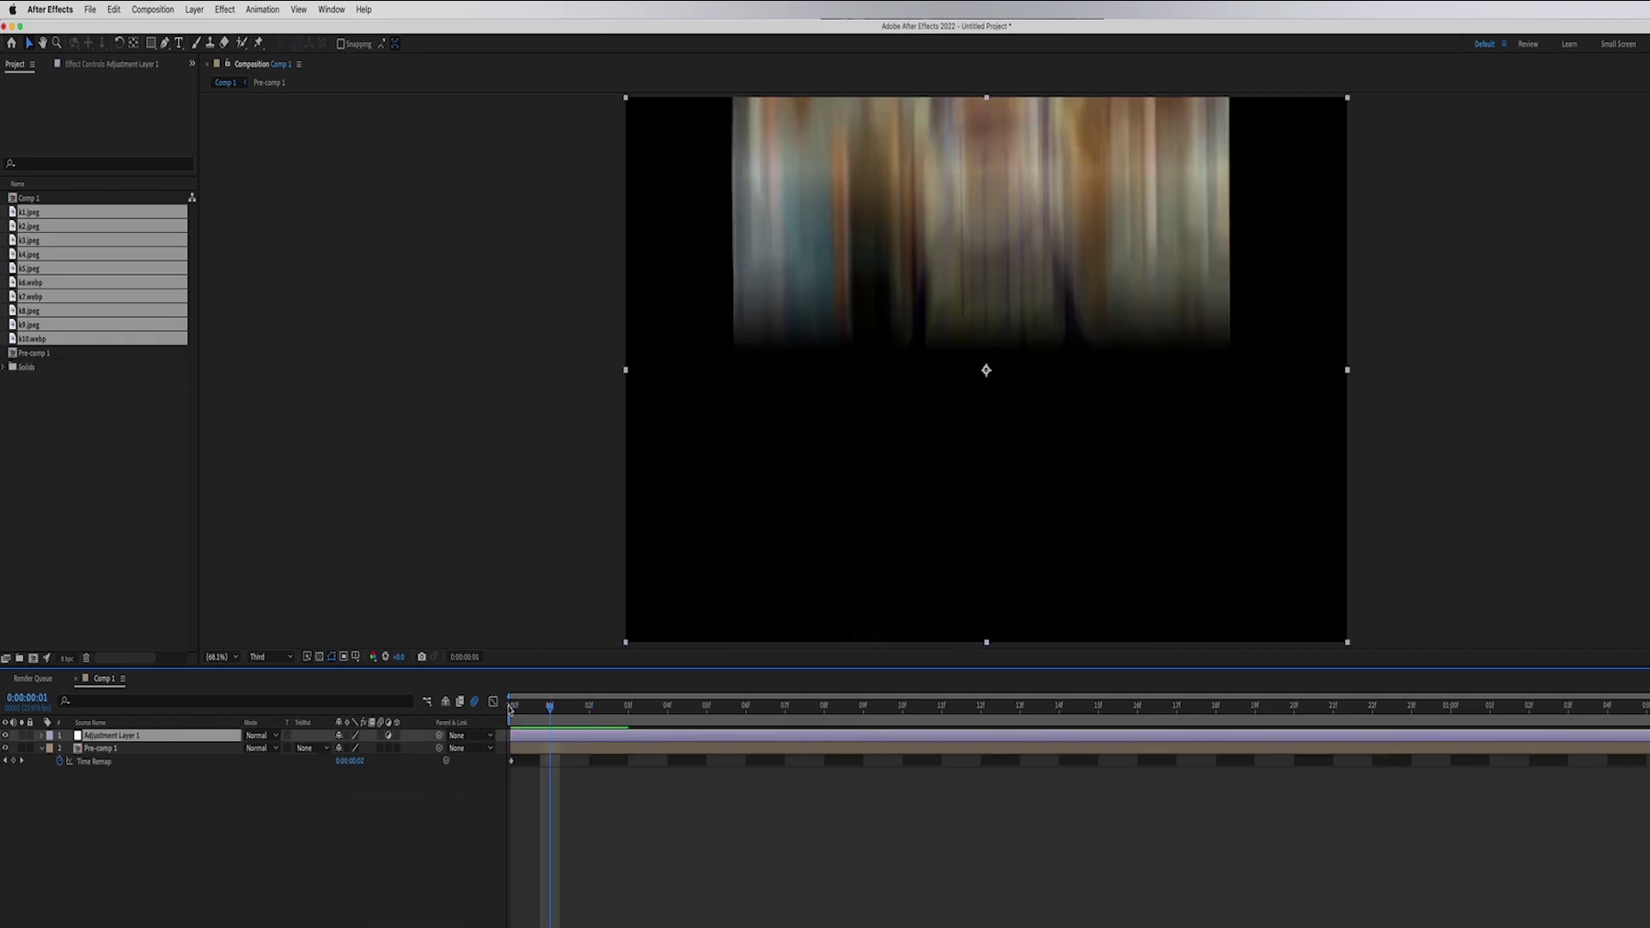
pyautogui.press('super+shift+d')
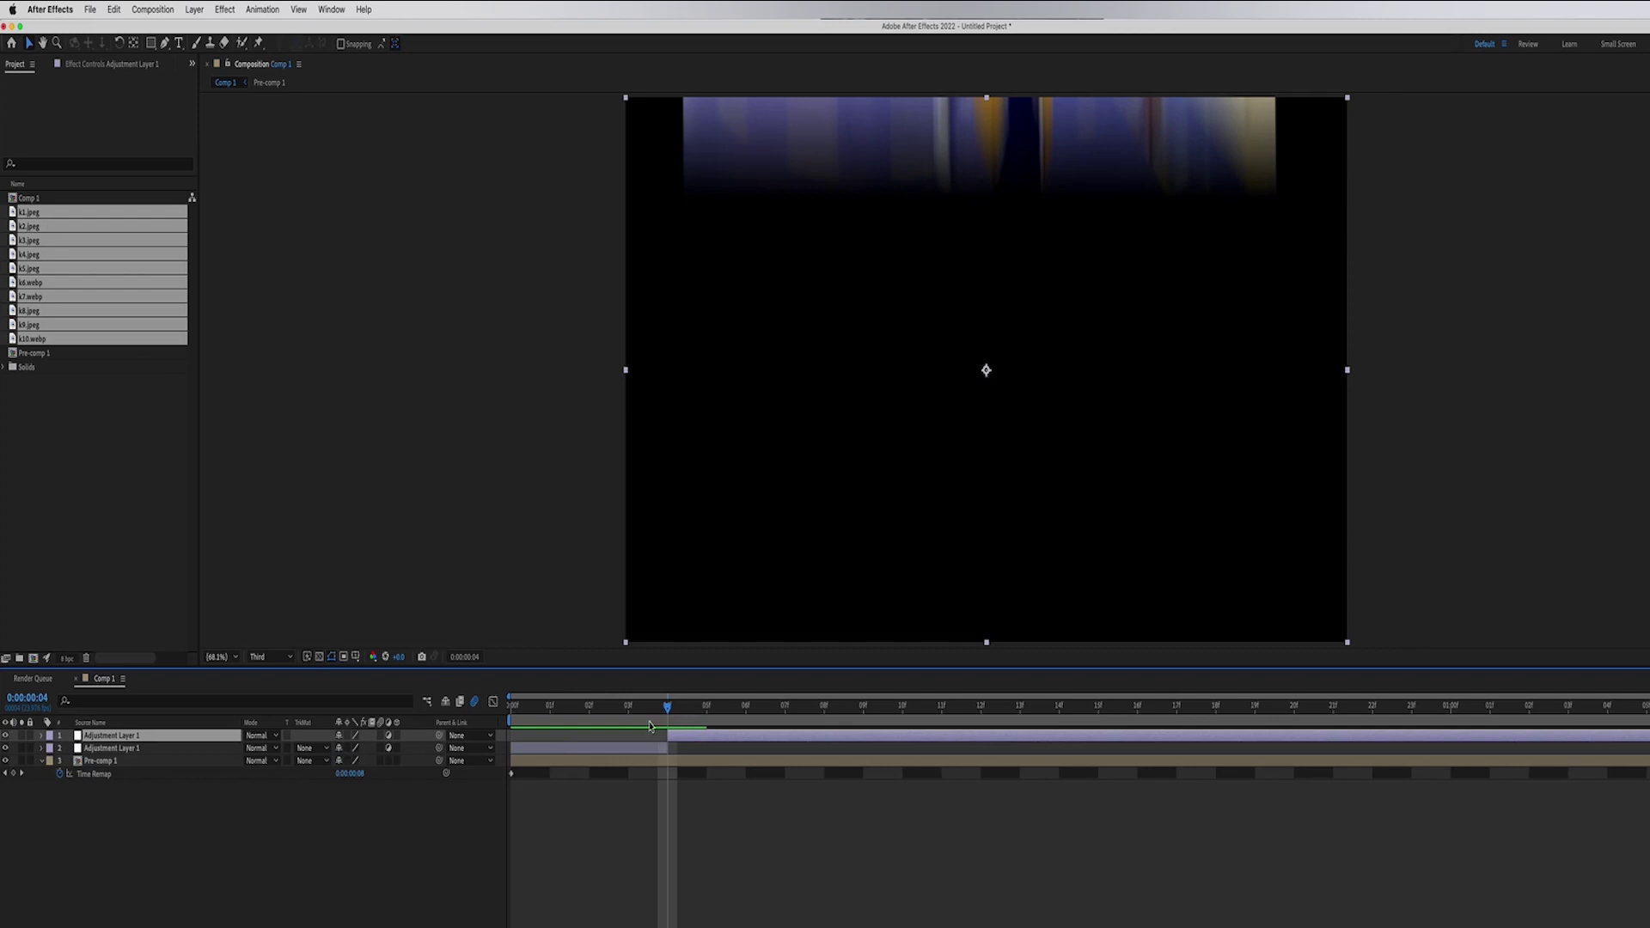
pyautogui.press('Delete')
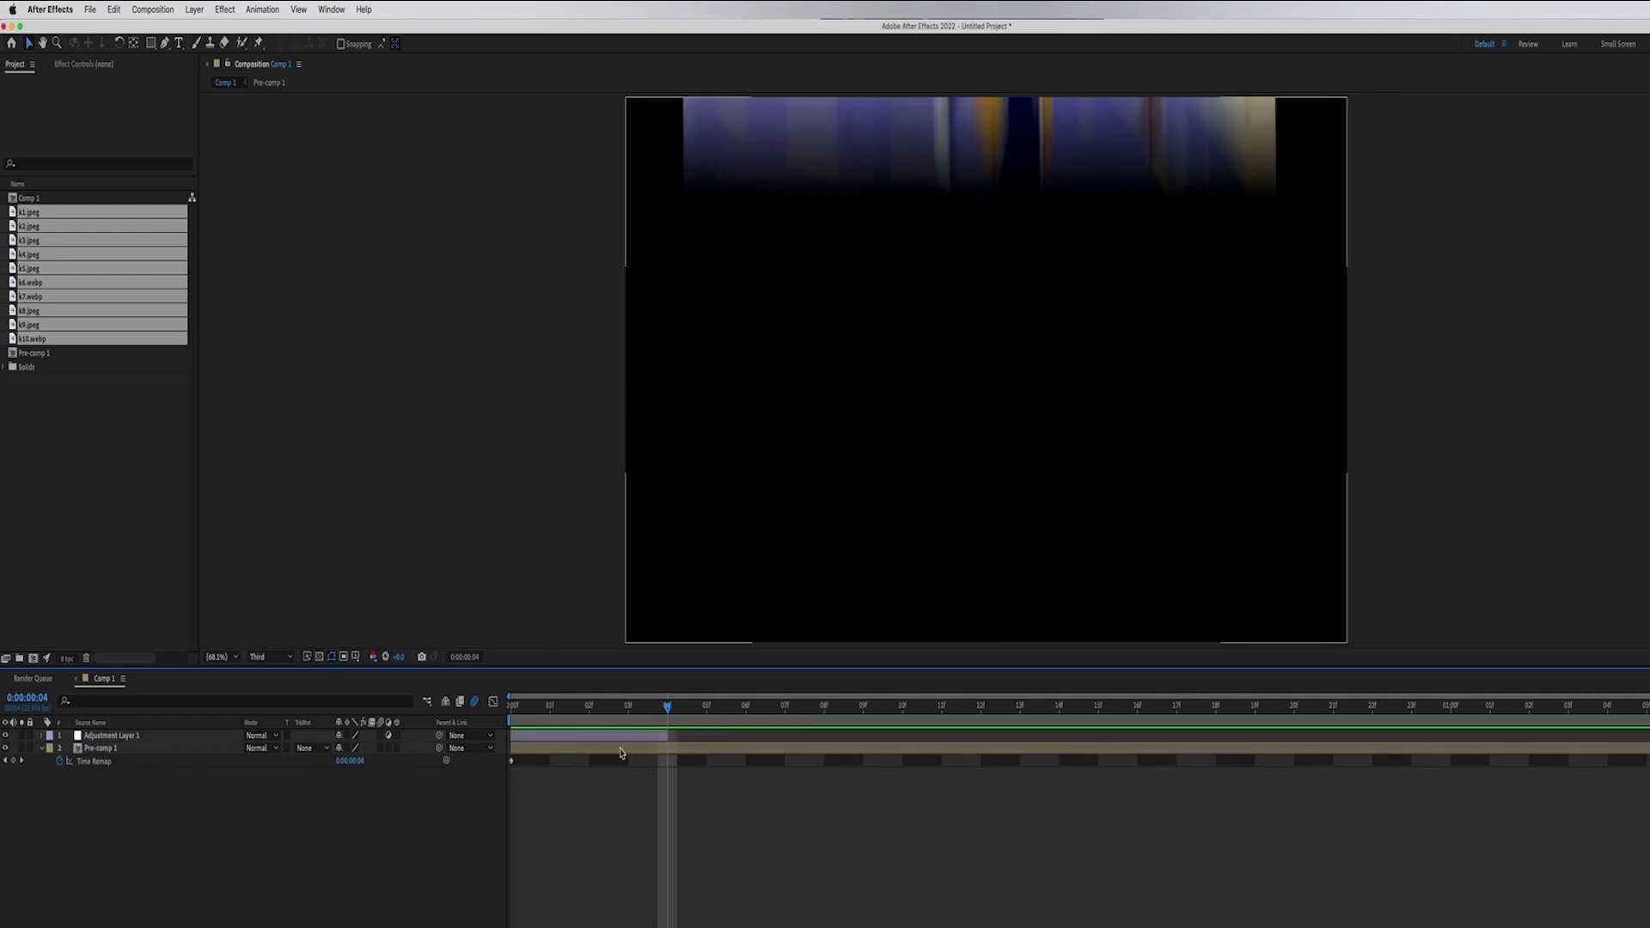
pyautogui.click(591, 718)
pyautogui.click(594, 736)
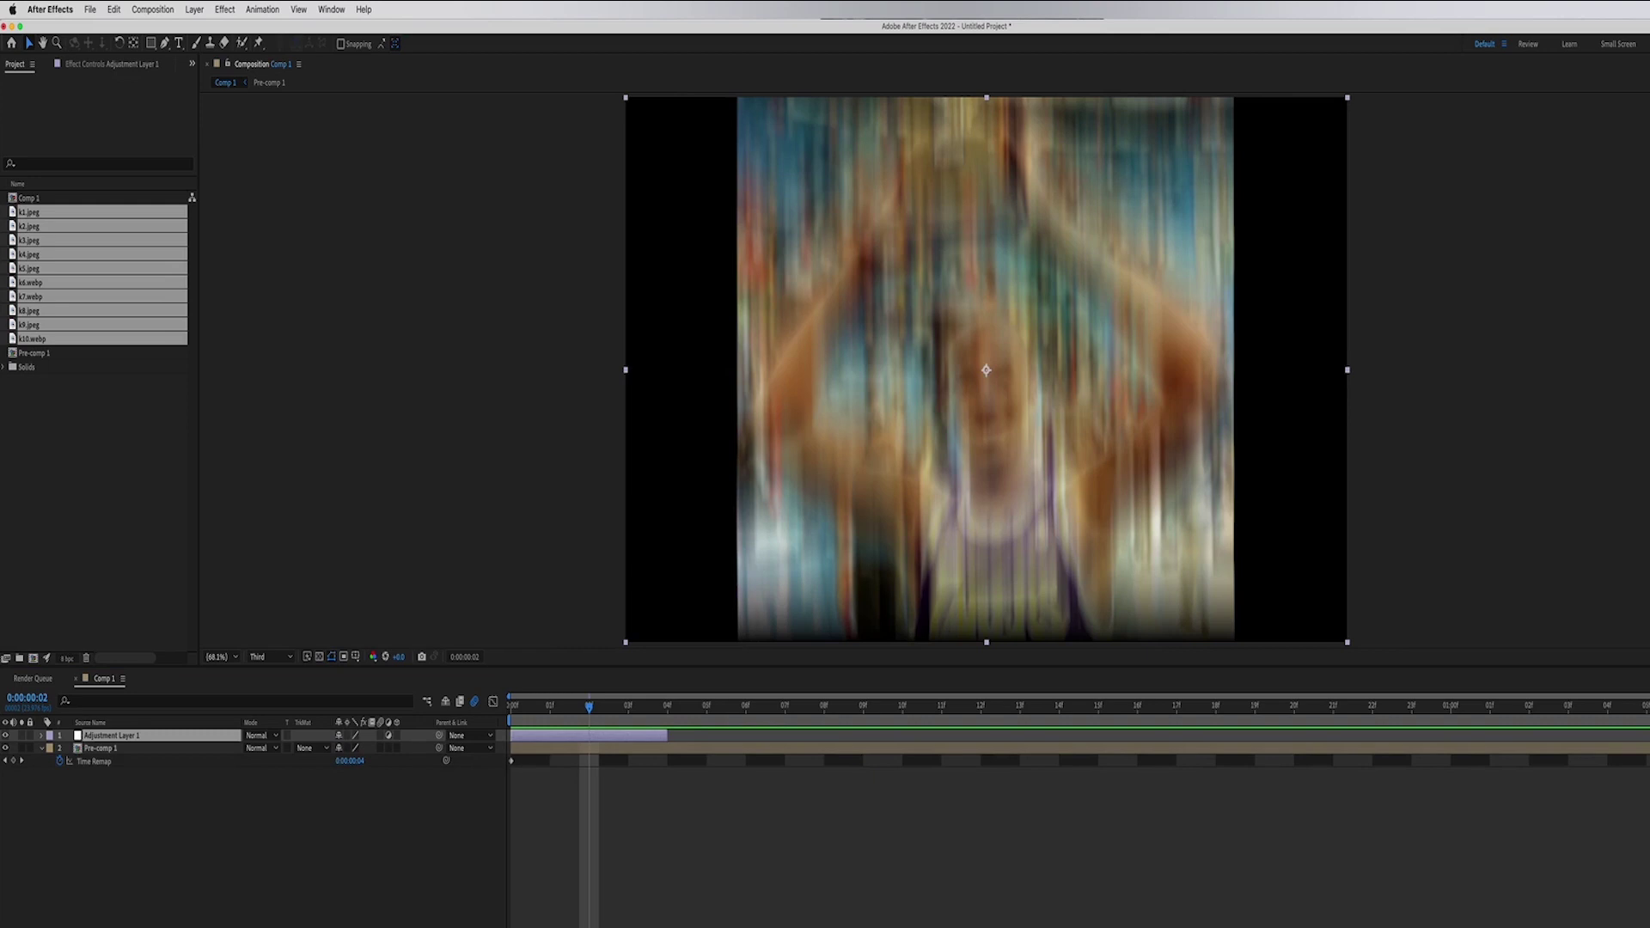
# Reveal Adjustment Layer 1's Lumetri Color Exposure and keyframe it at 5.7 on frame 2
pyautogui.click(646, 735)
pyautogui.click(42, 736)
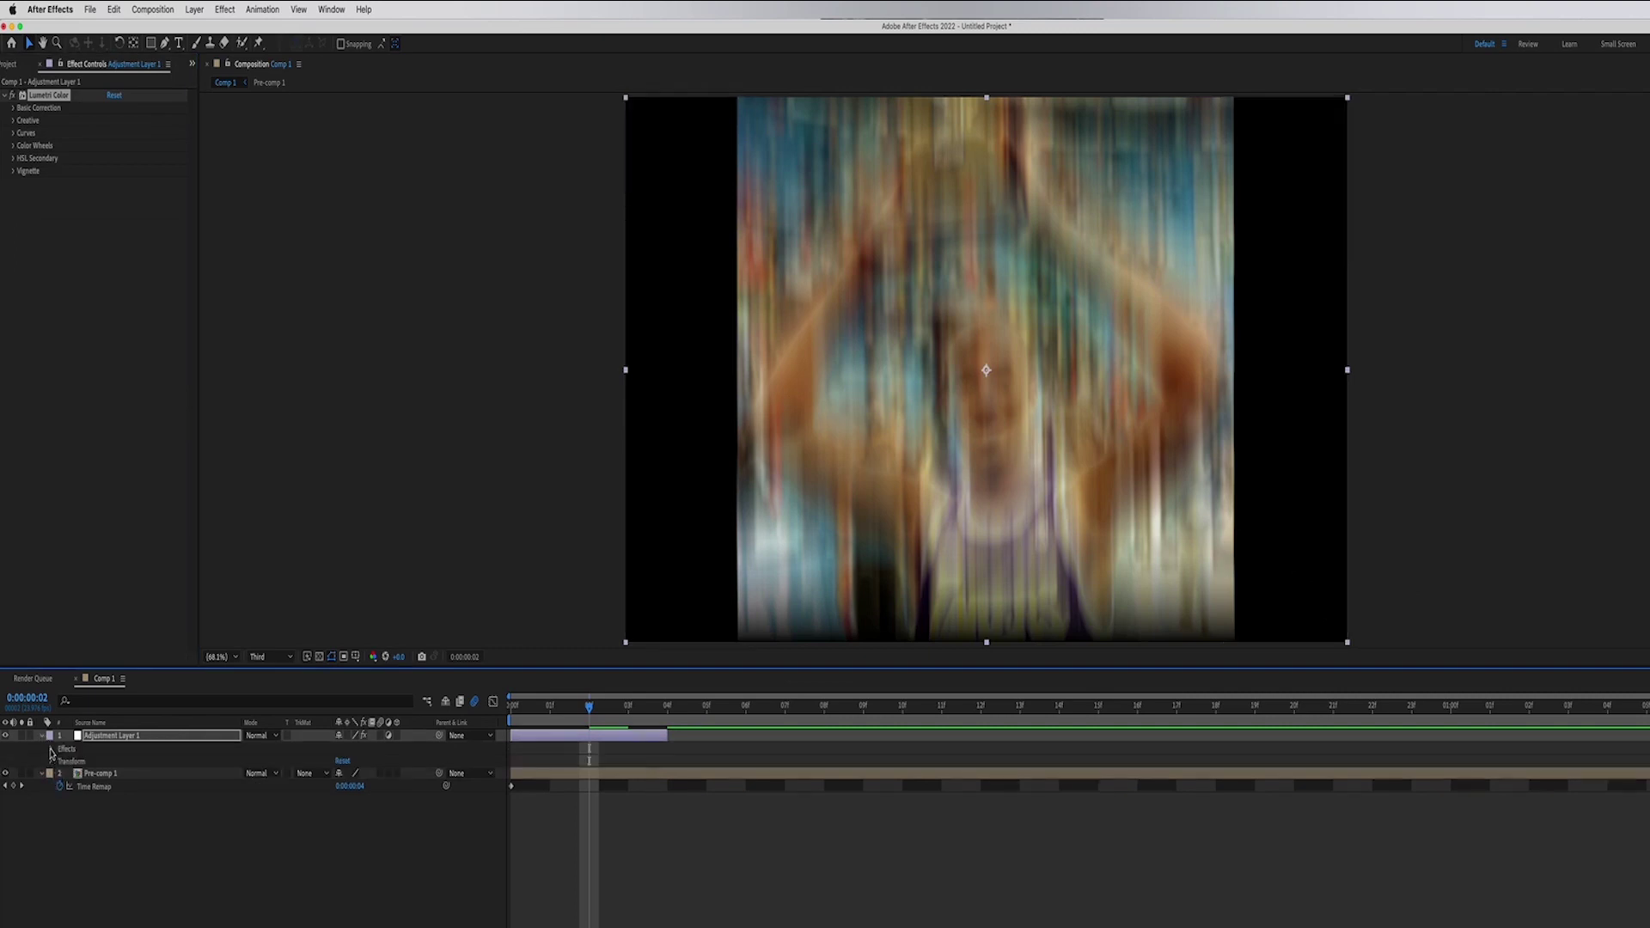
pyautogui.click(52, 748)
pyautogui.click(60, 761)
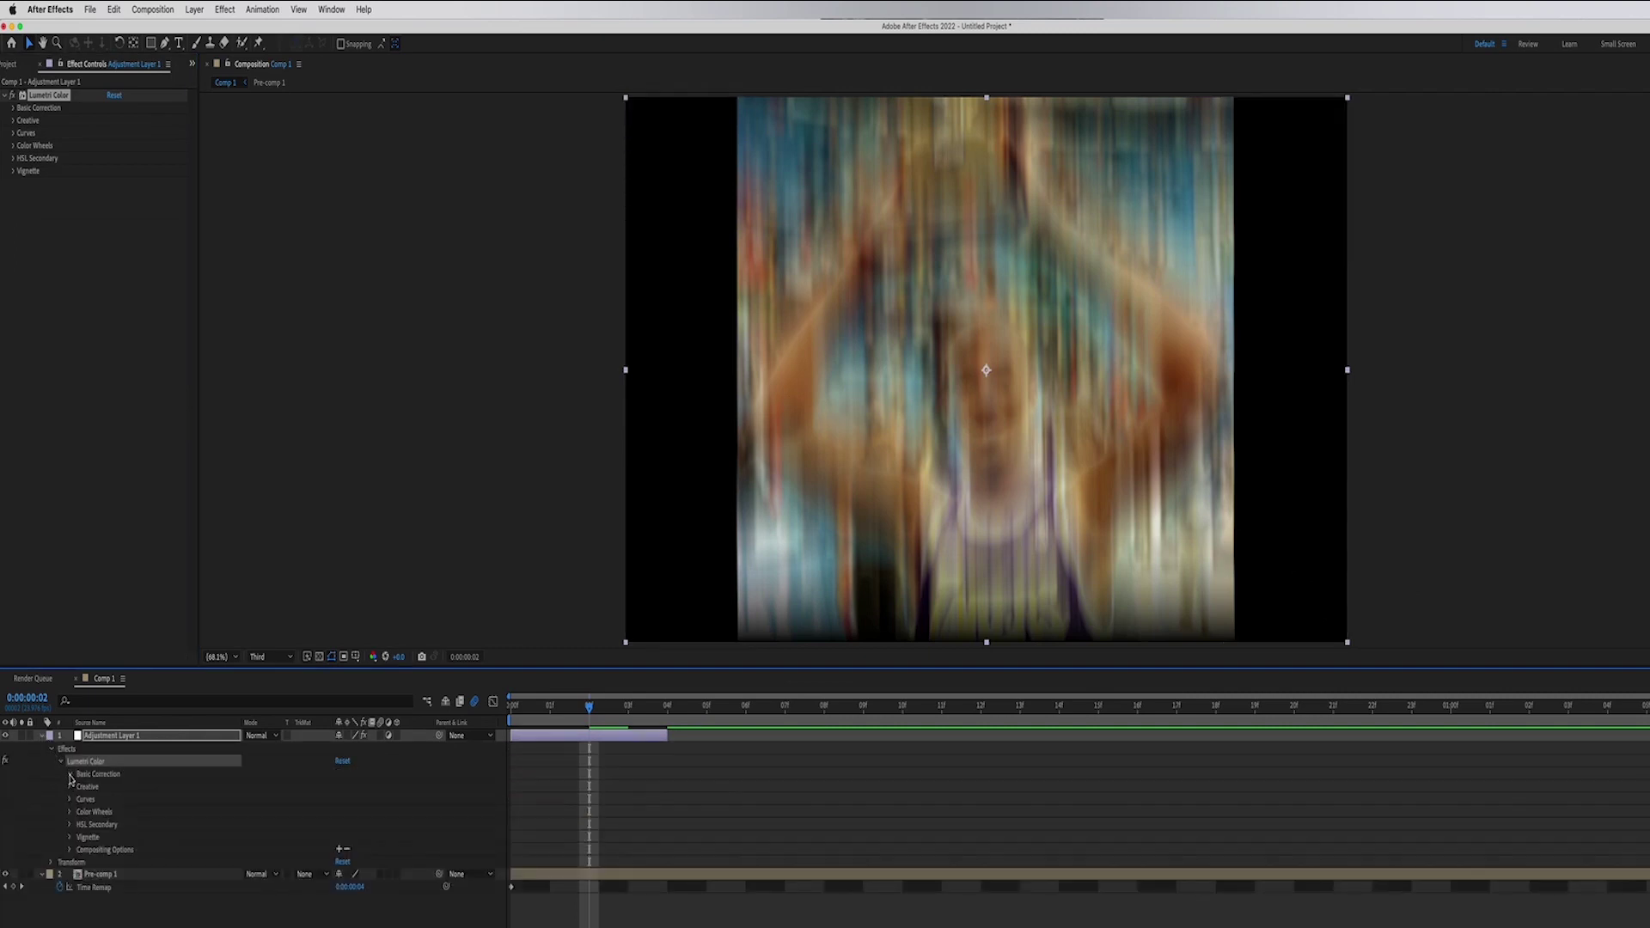
pyautogui.click(71, 774)
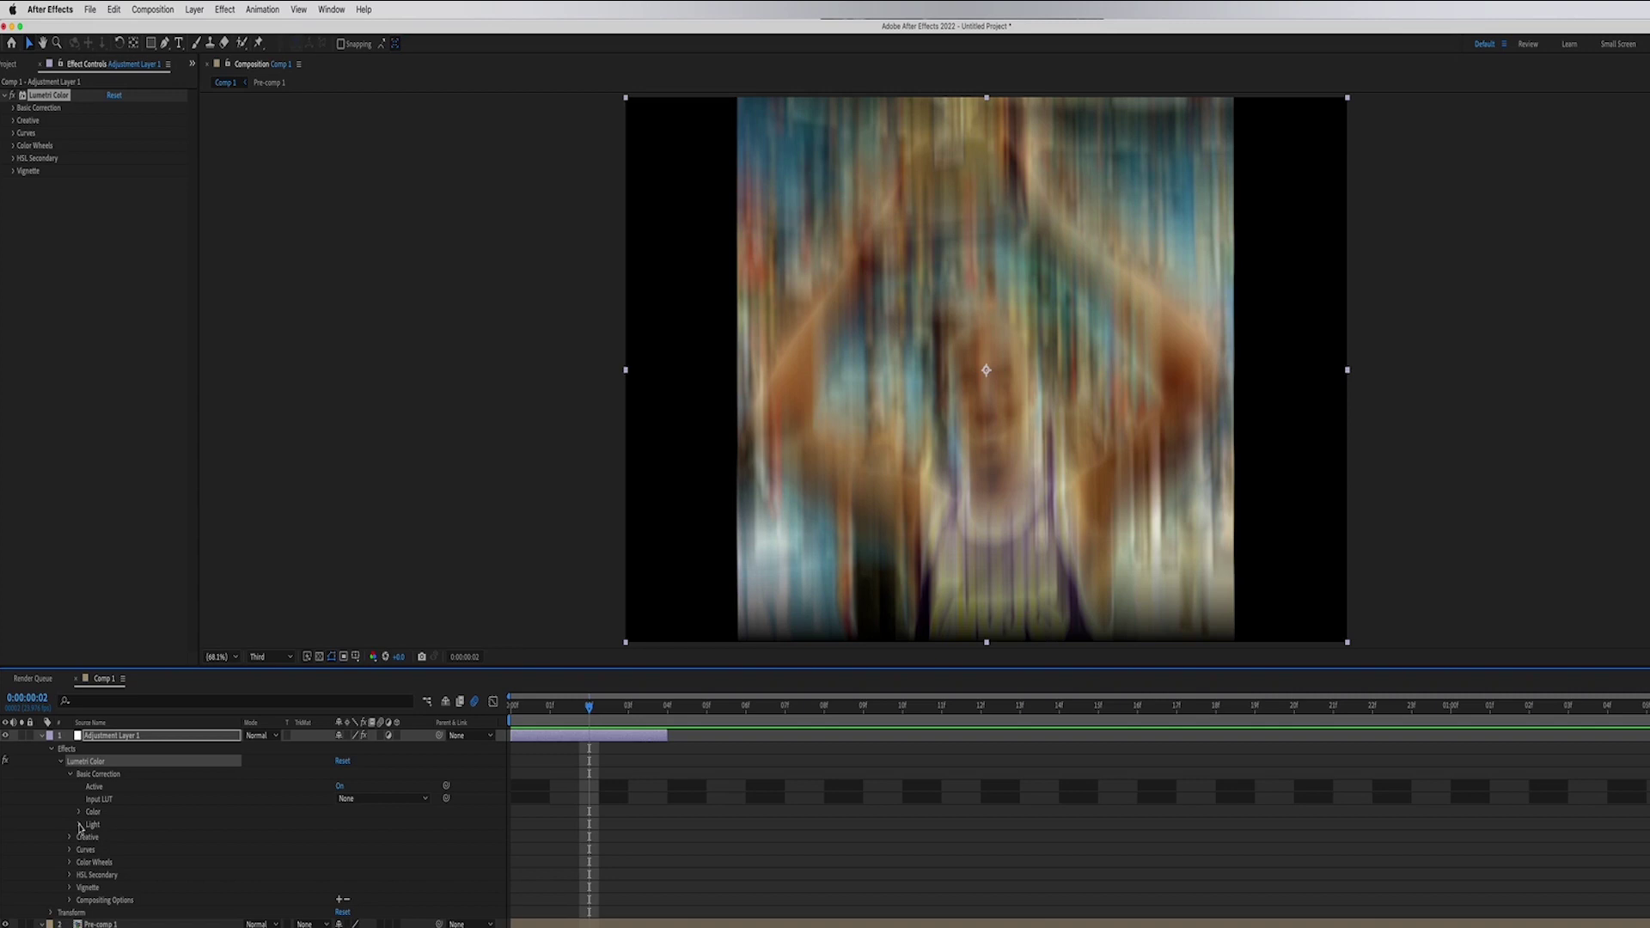
pyautogui.click(79, 825)
pyautogui.click(97, 836)
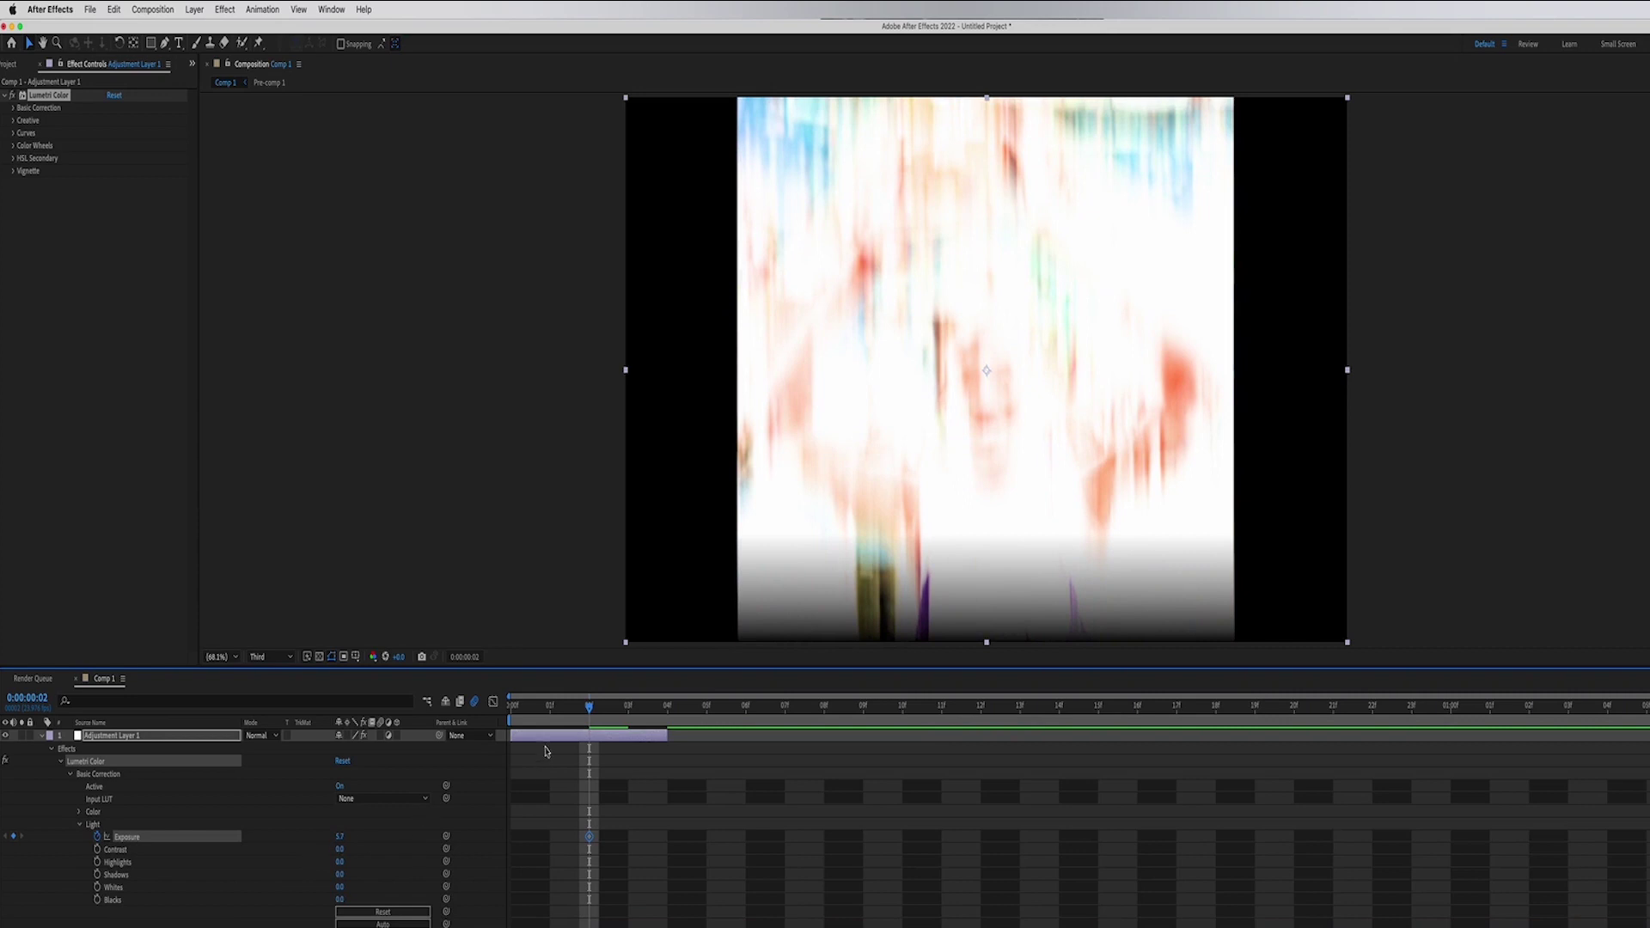
# Add Exposure keyframes of 0 at frame 0 and frame 3 to finish the flash
pyautogui.press('Home')
pyautogui.click(340, 837)
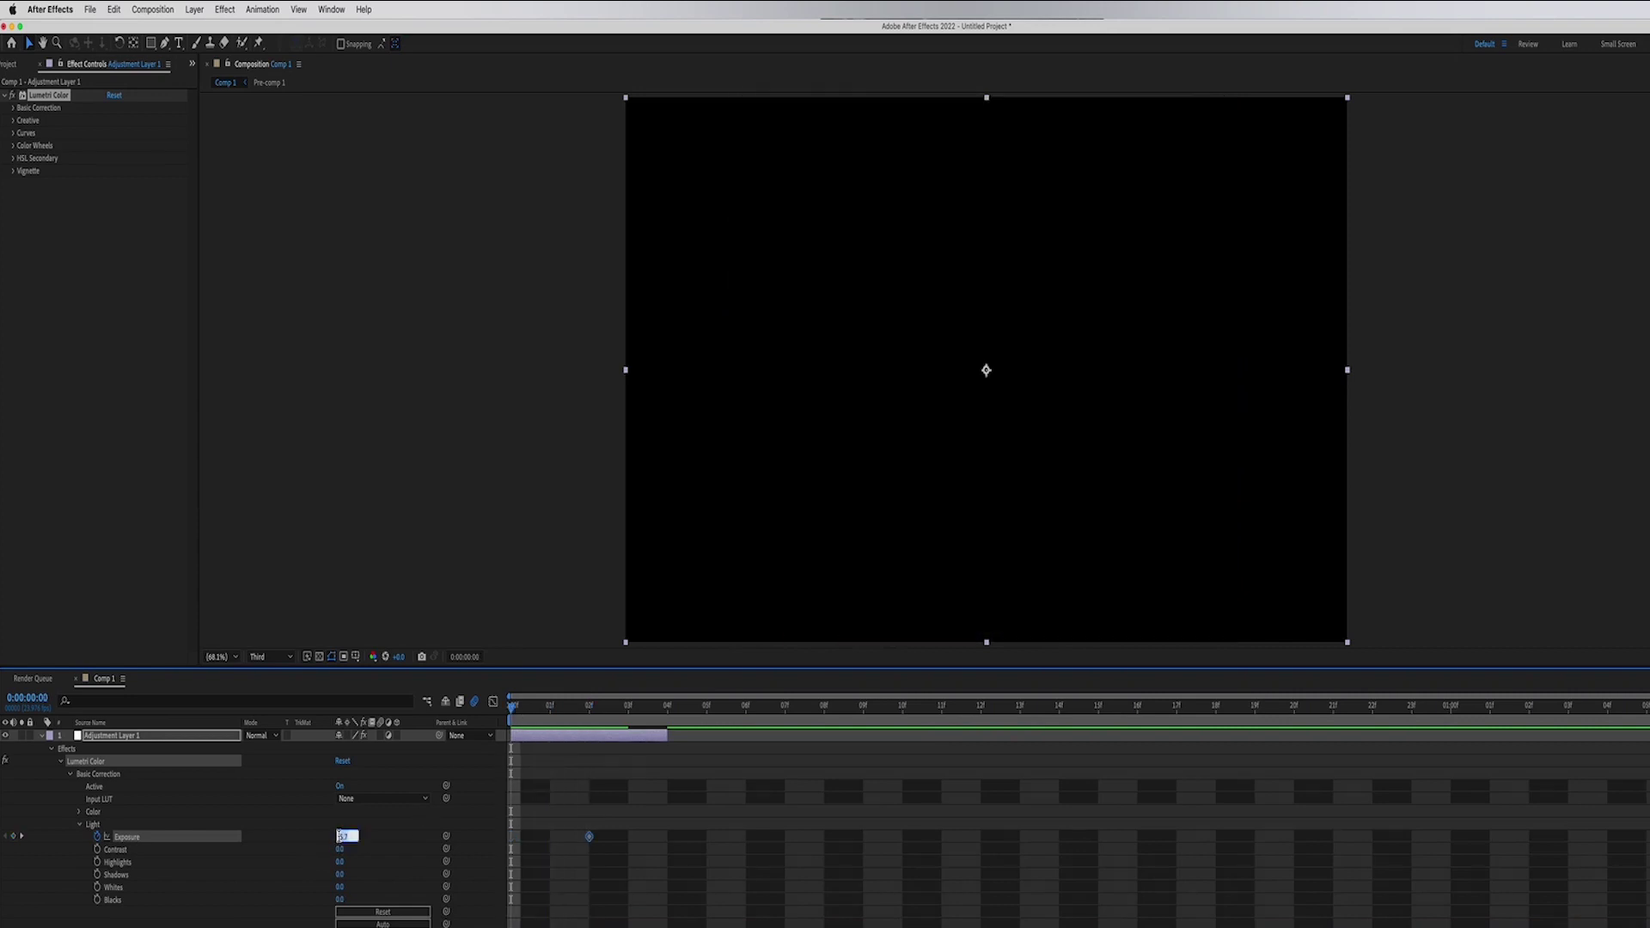
pyautogui.press('Return')
pyautogui.moveTo(583, 710); pyautogui.dragTo(629, 710)
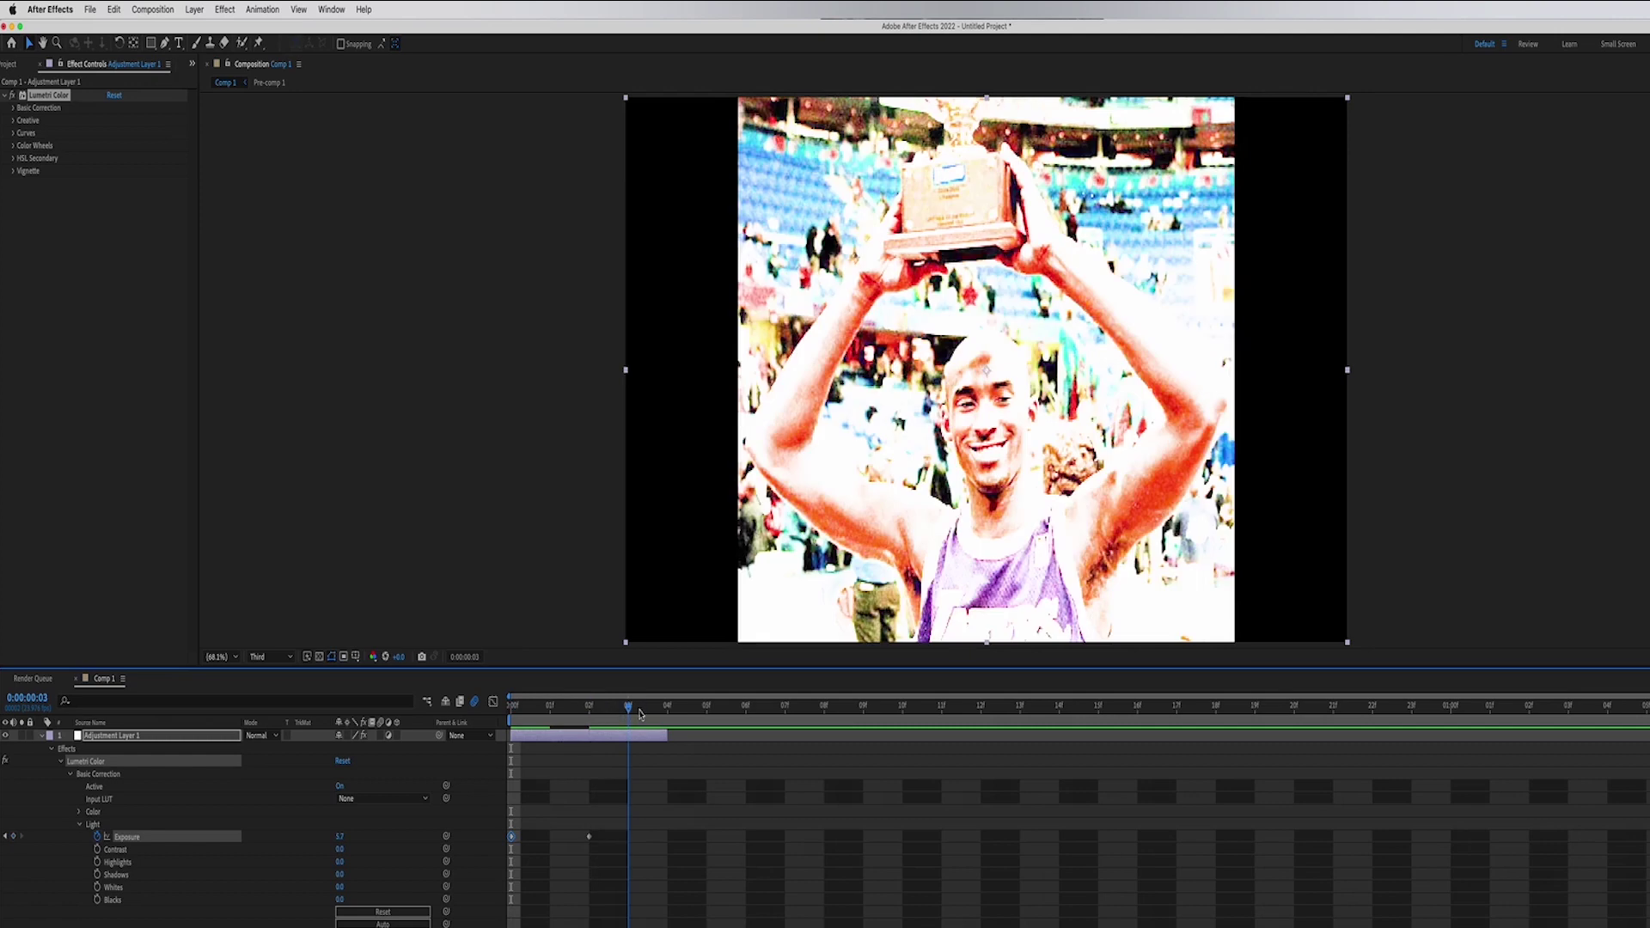
pyautogui.click(338, 838)
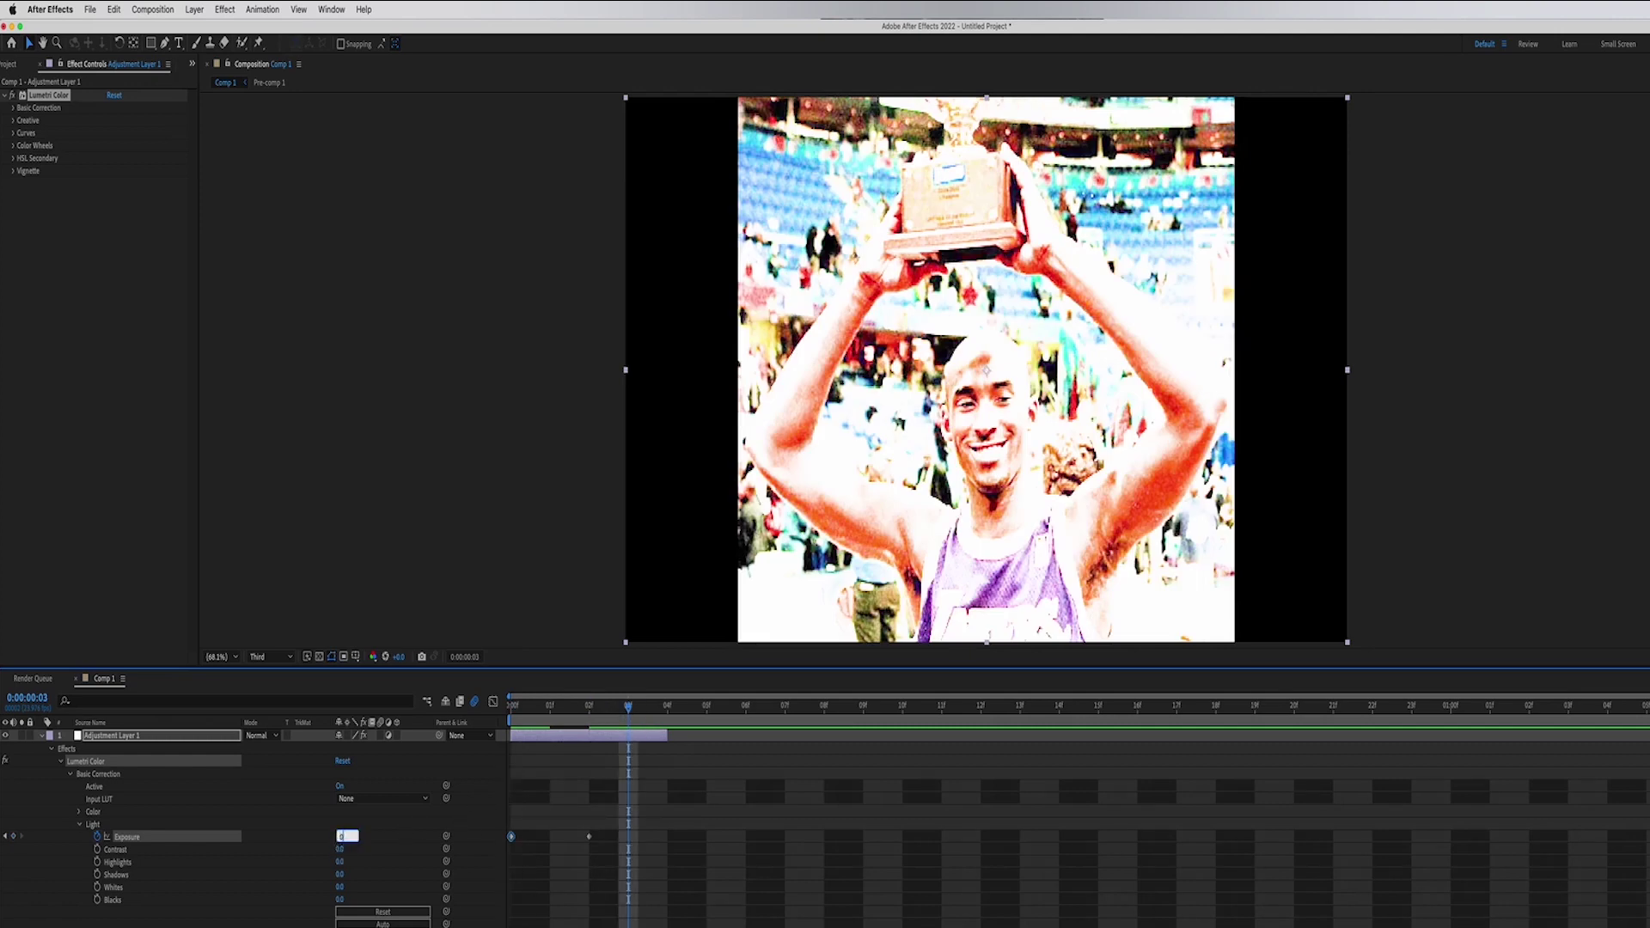
pyautogui.write('0')
pyautogui.press('Return')
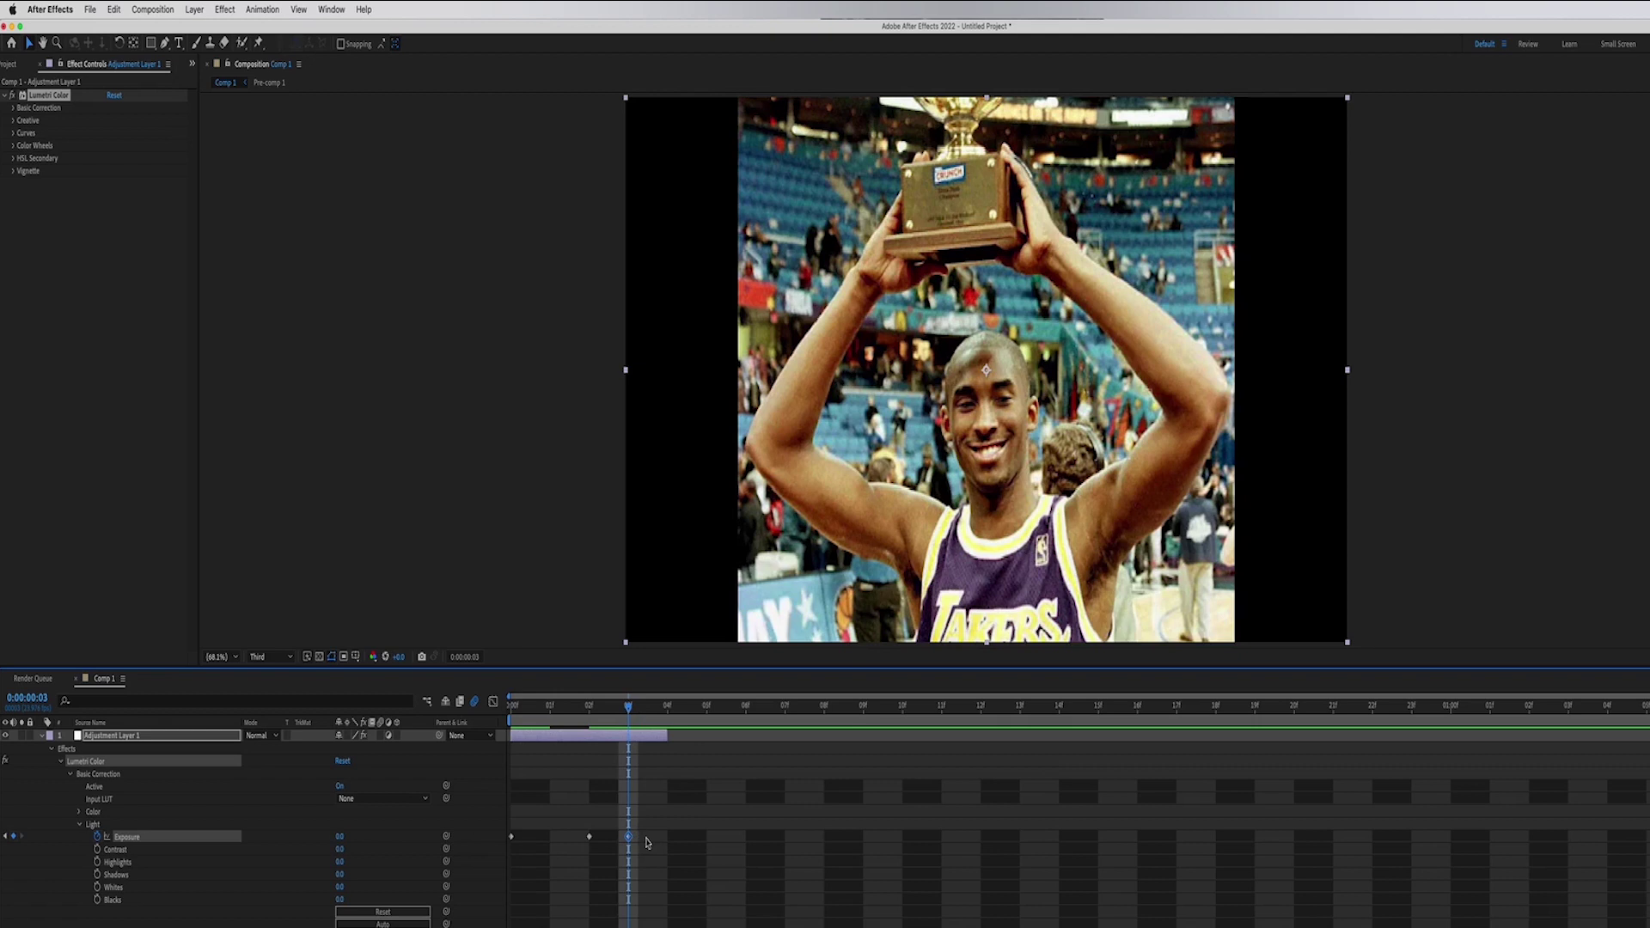
pyautogui.press('Delete')
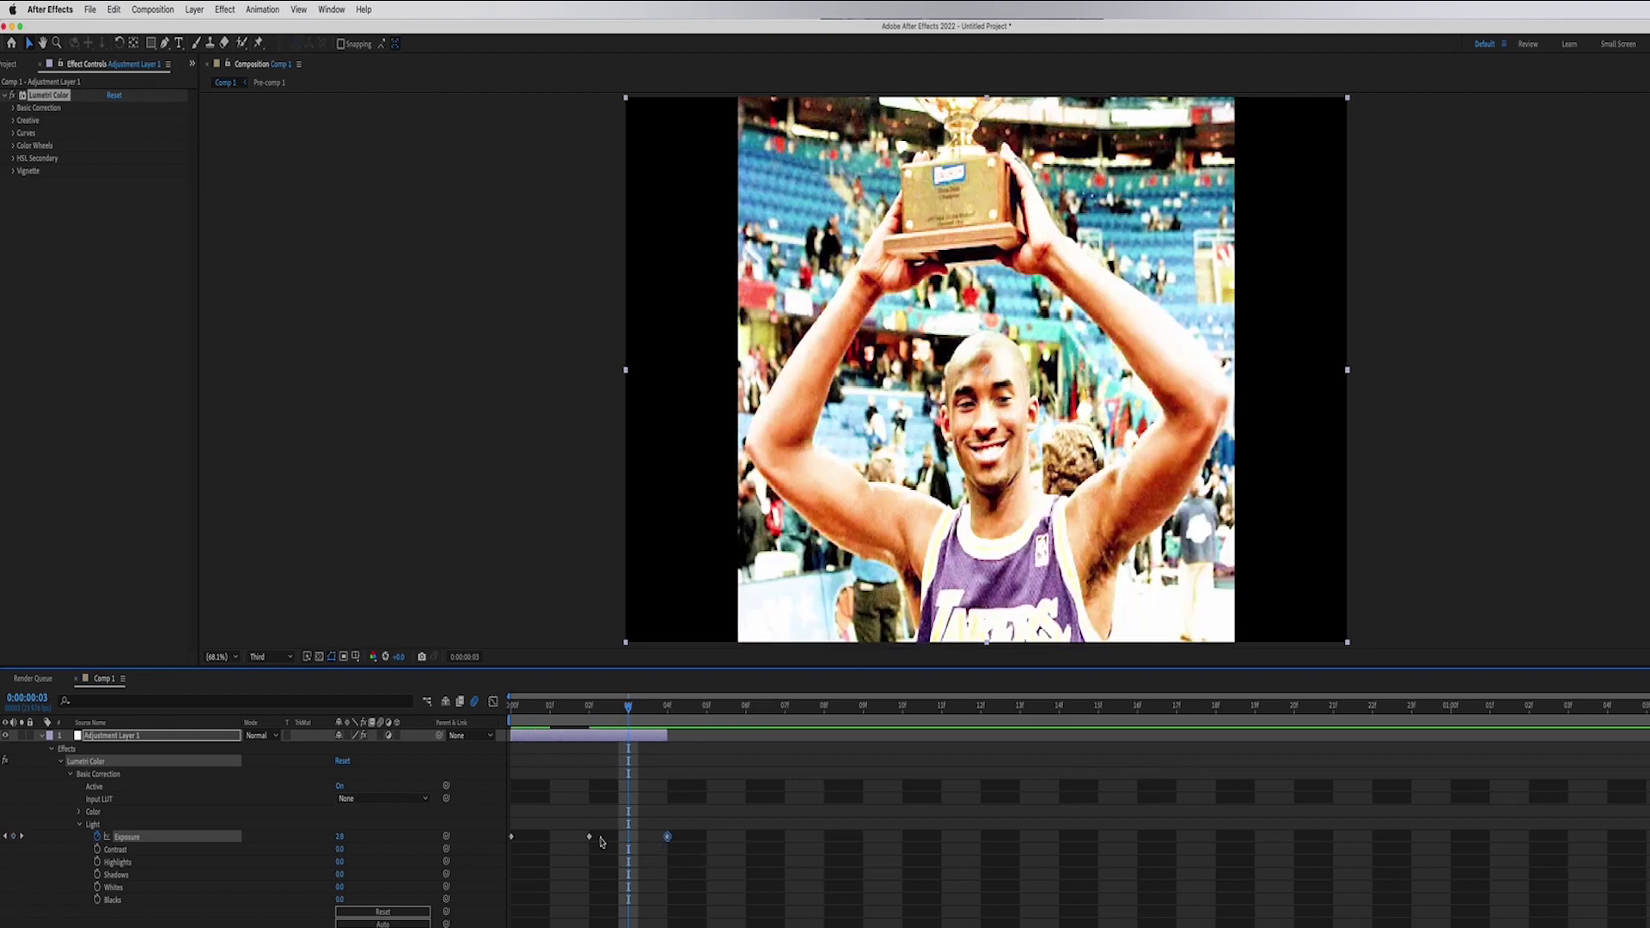
pyautogui.click(538, 737)
# Collapse Adjustment Layer 1, make Cmd+D copies offset later in time, and preview playback
pyautogui.press('u')
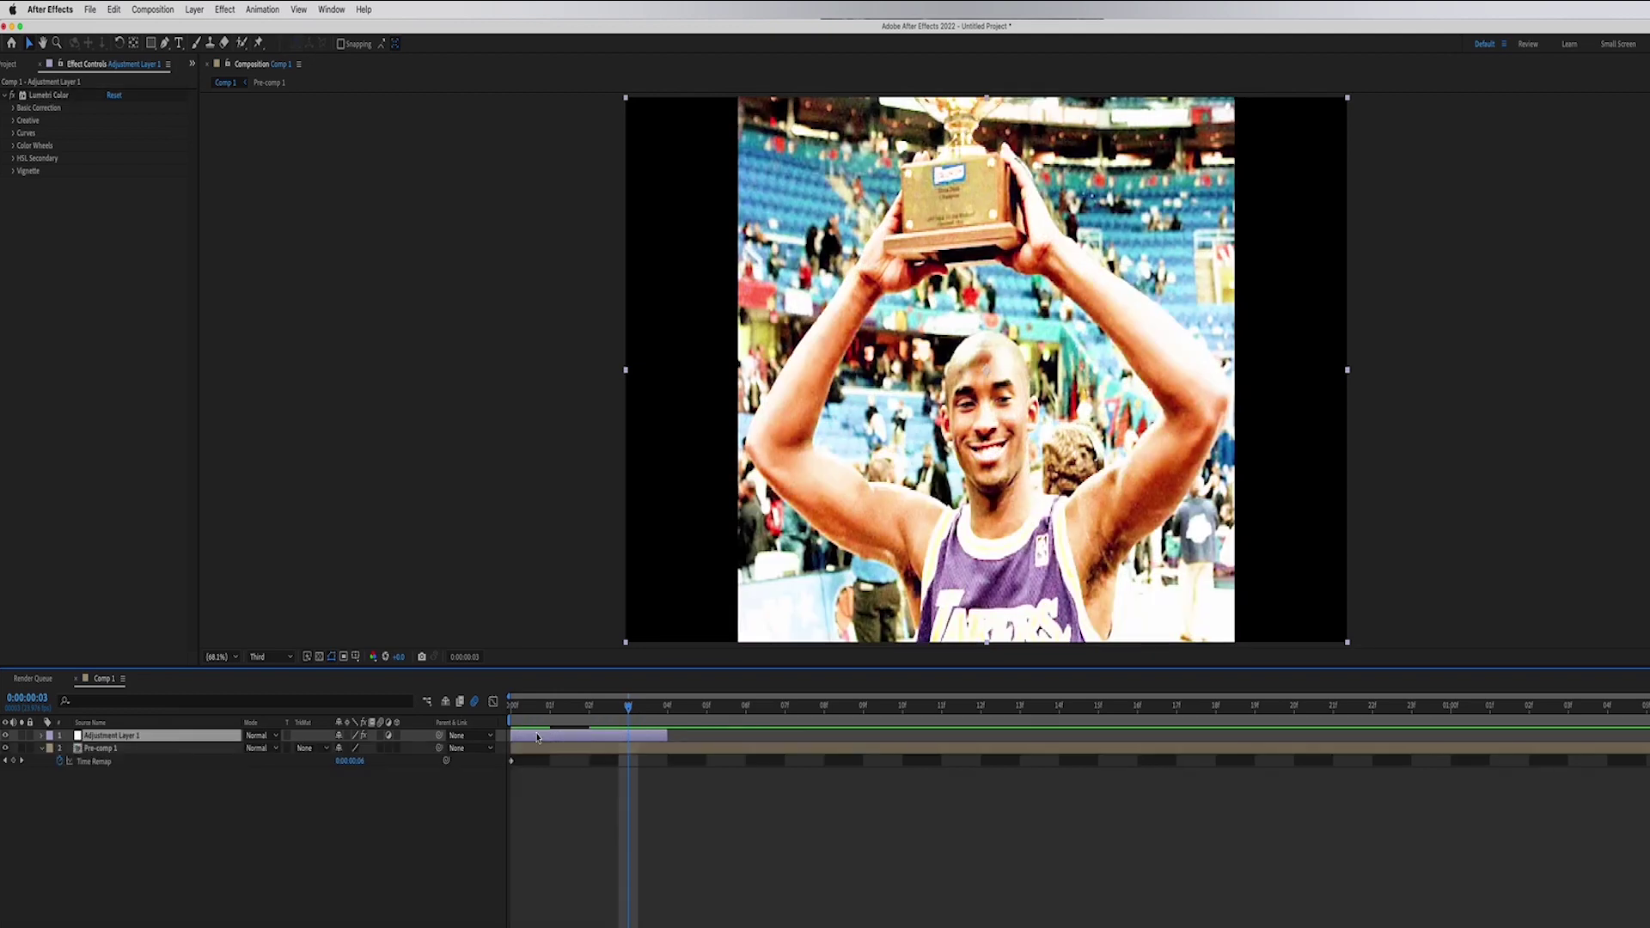
pyautogui.press('super+d')
pyautogui.moveTo(567, 754); pyautogui.dragTo(588, 798)
pyautogui.press('super+d')
pyautogui.press('super+d')
pyautogui.press('super+d')
pyautogui.press('super+d')
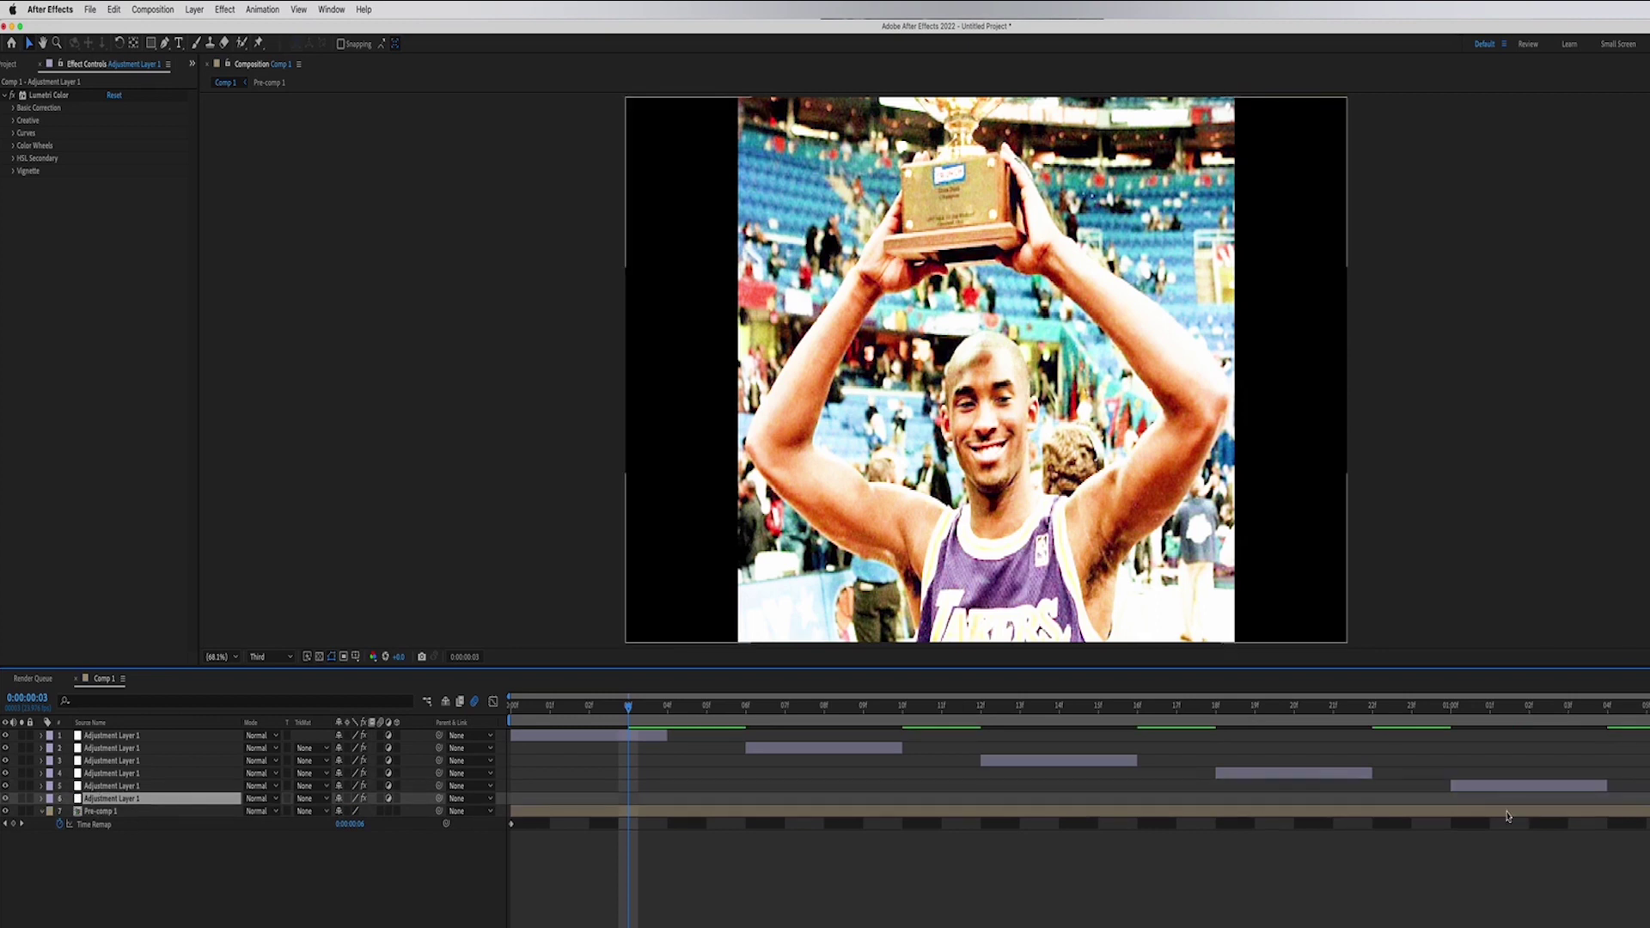
pyautogui.moveTo(574, 718); pyautogui.dragTo(519, 713)
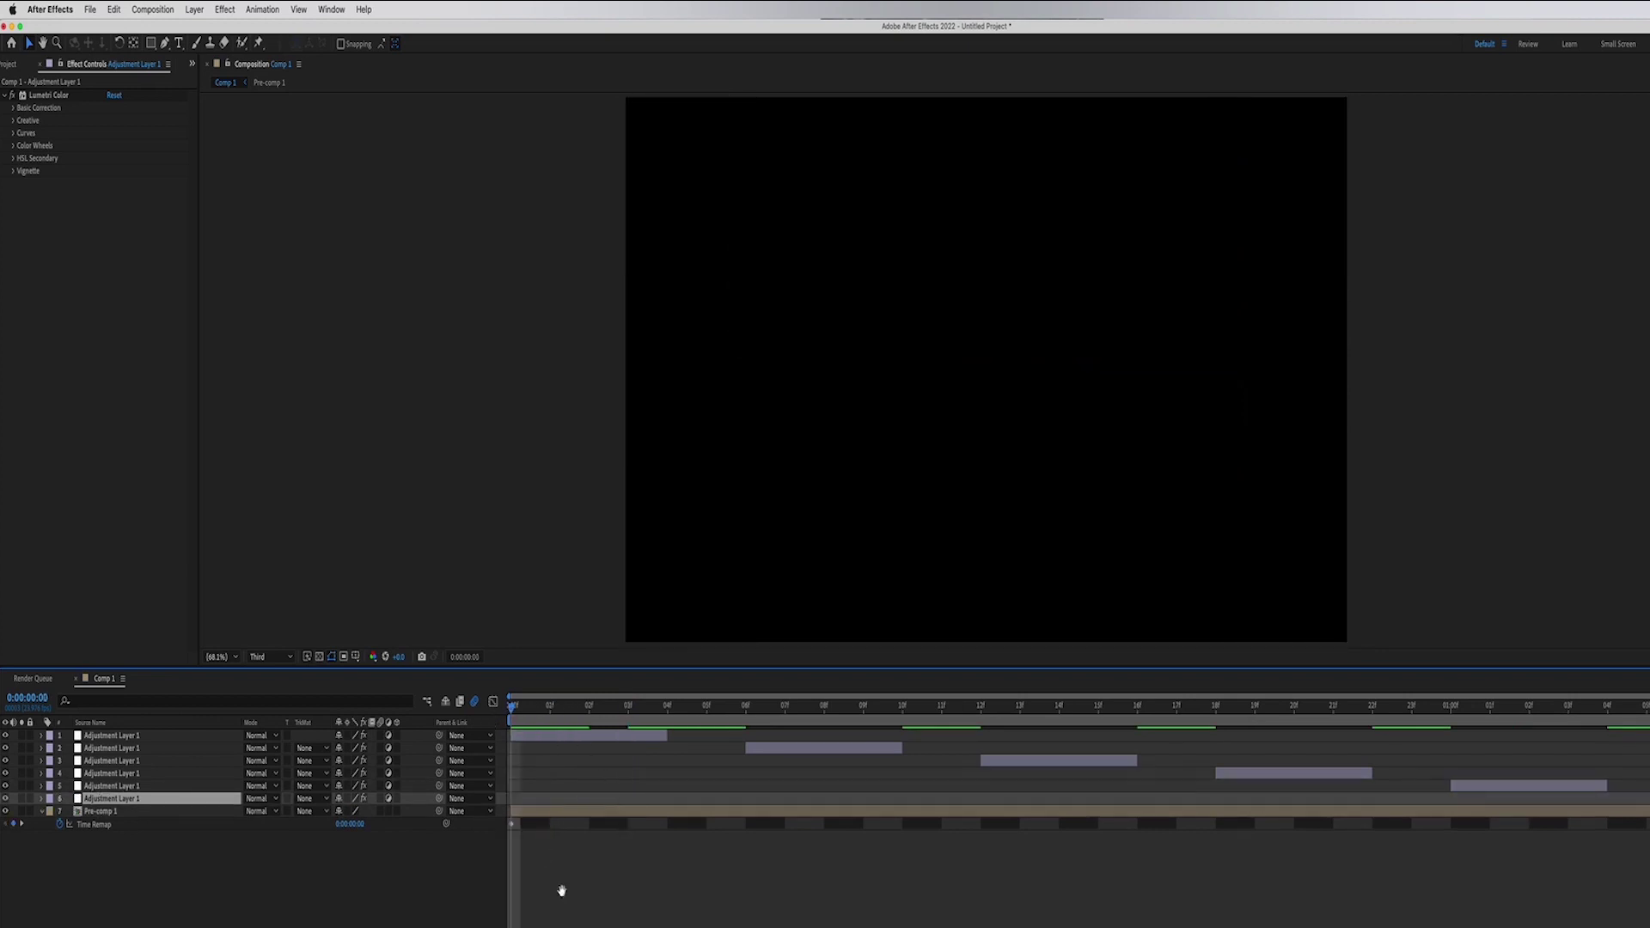
pyautogui.press('space')
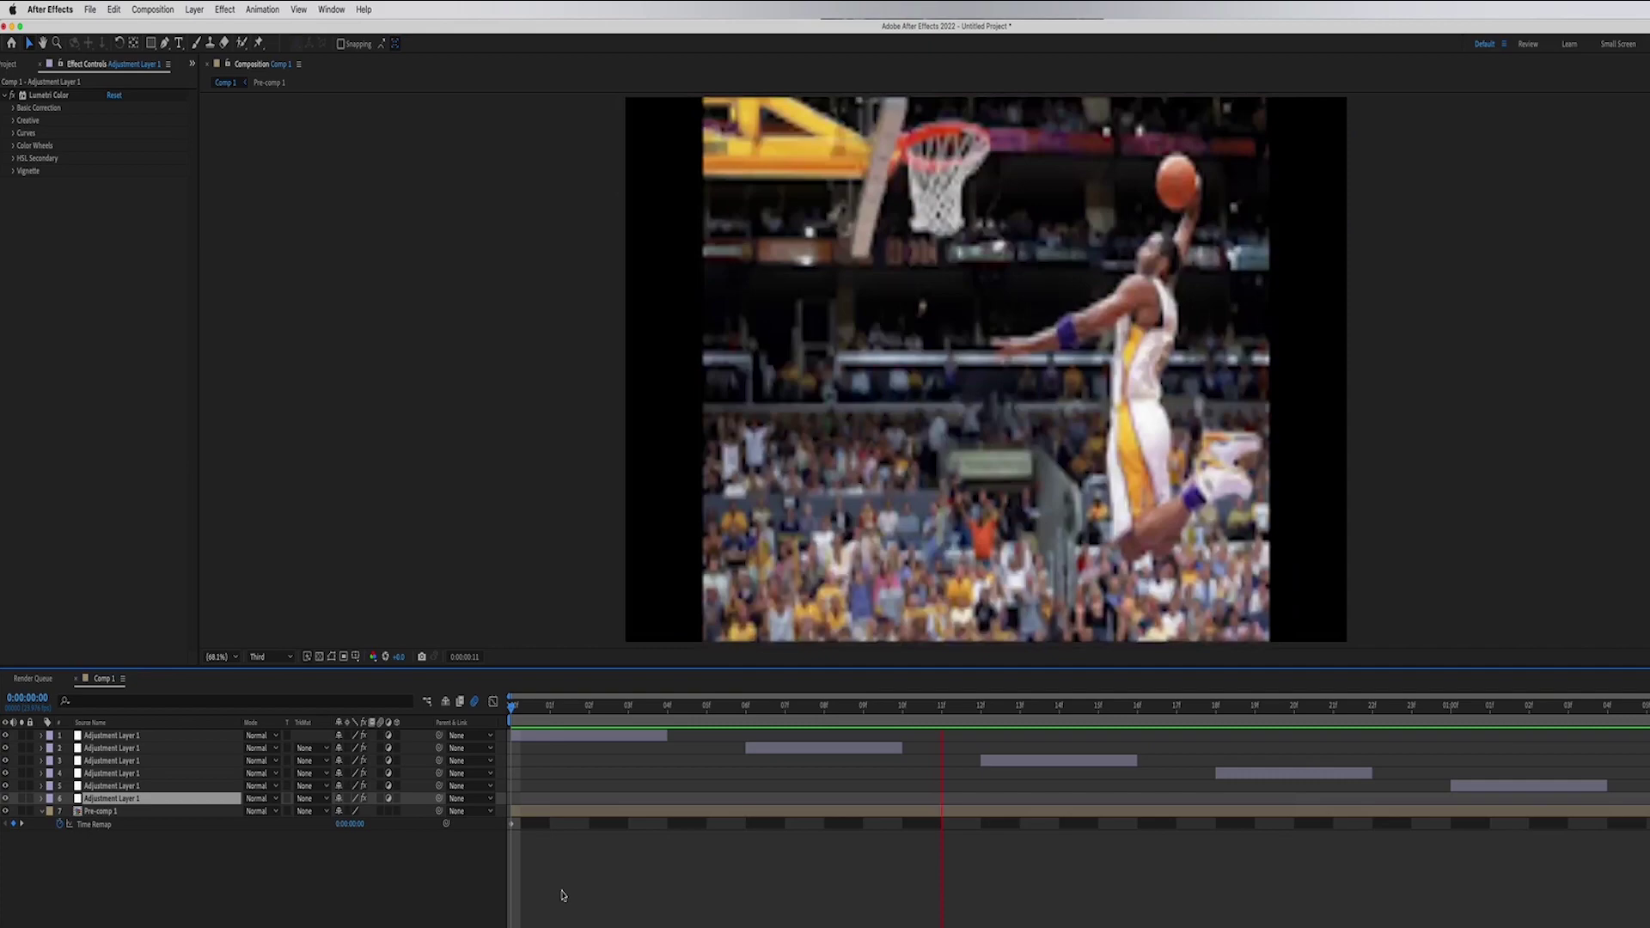